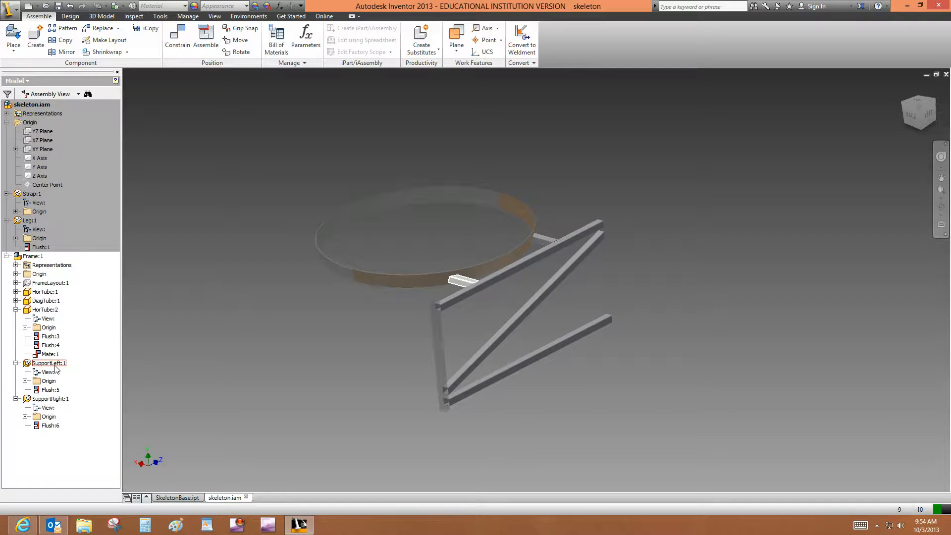
- Hide the derived surface Srf2 inside the SupportLeft:1 part and return to the top-level skeleton assembly
double_click(50, 363)
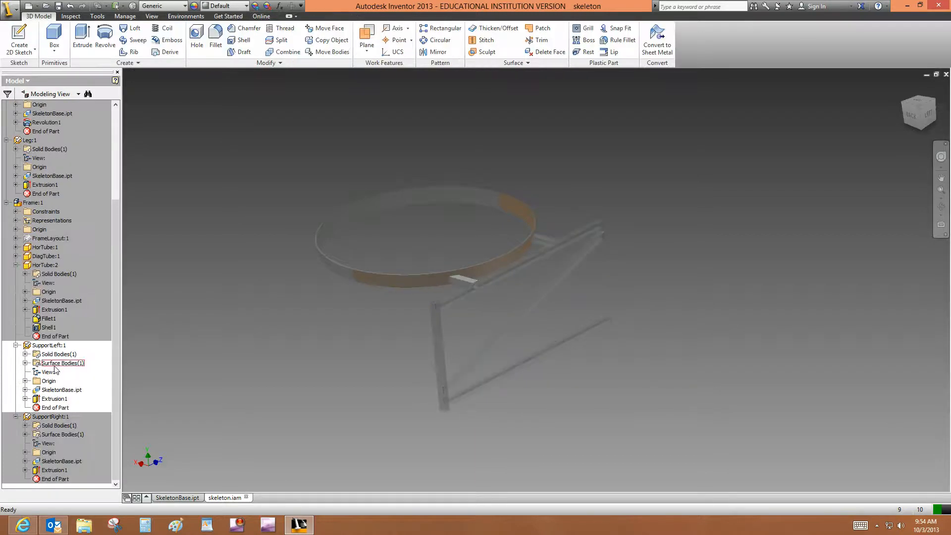
left_click(25, 390)
left_click(65, 407)
right_click(64, 410)
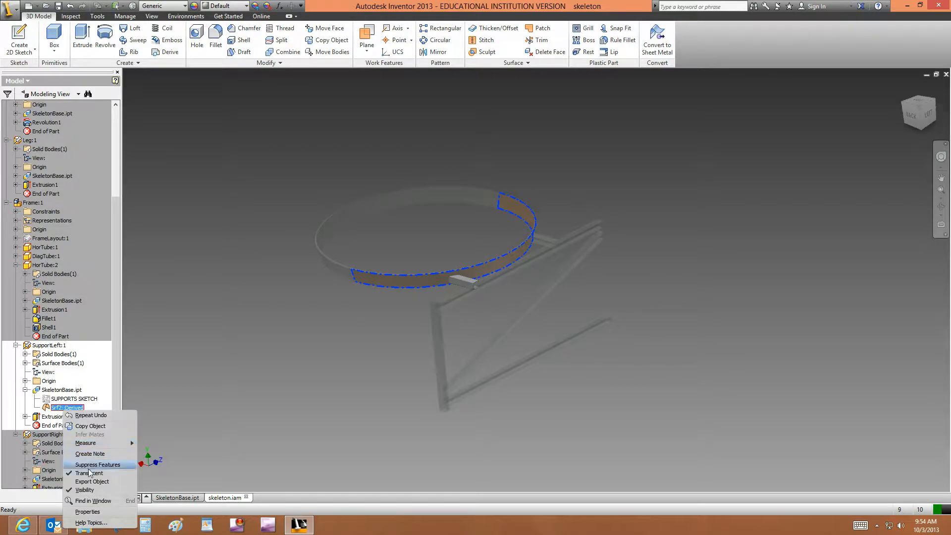
left_click(85, 489)
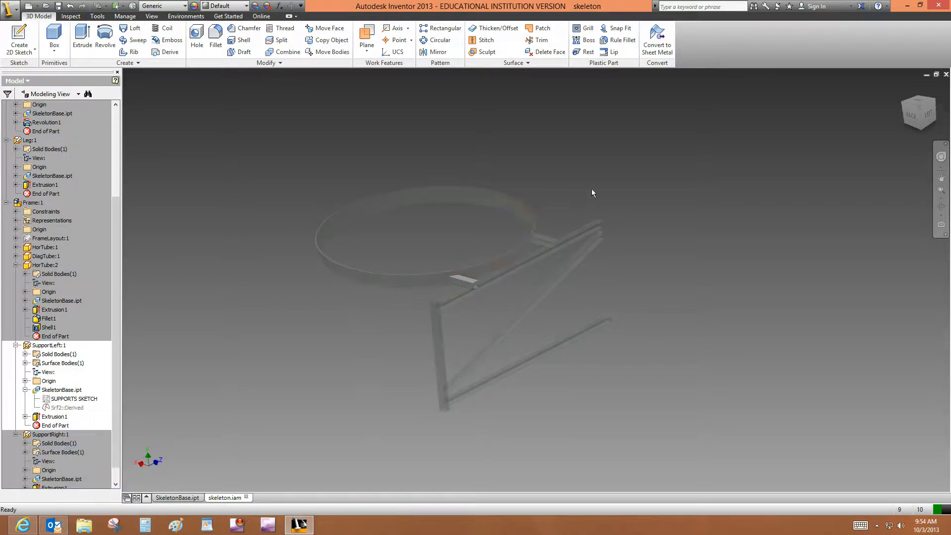
left_click(71, 16)
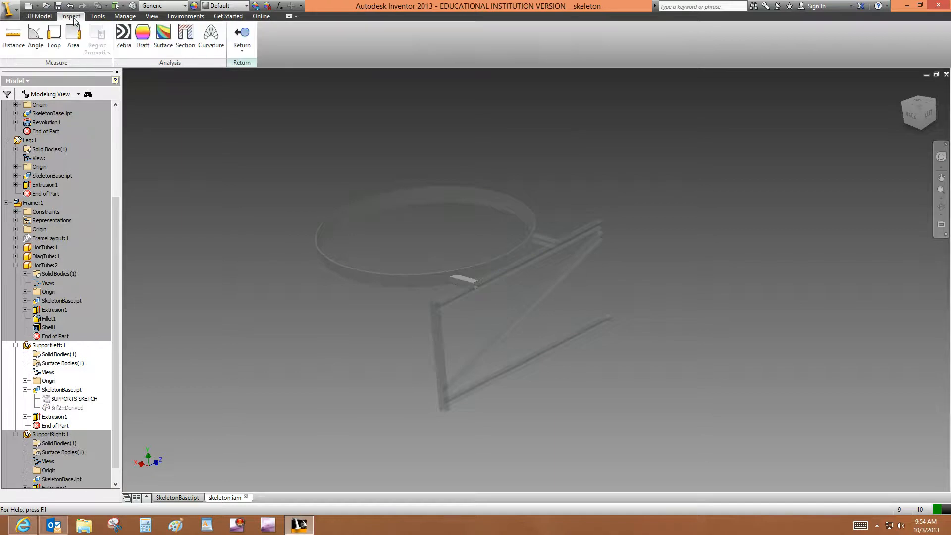
left_click(238, 32)
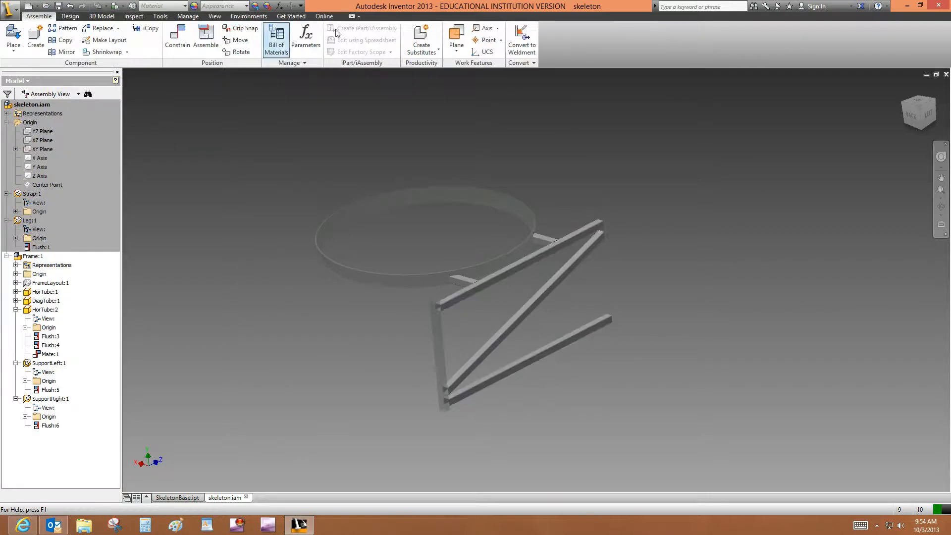
left_click(70, 17)
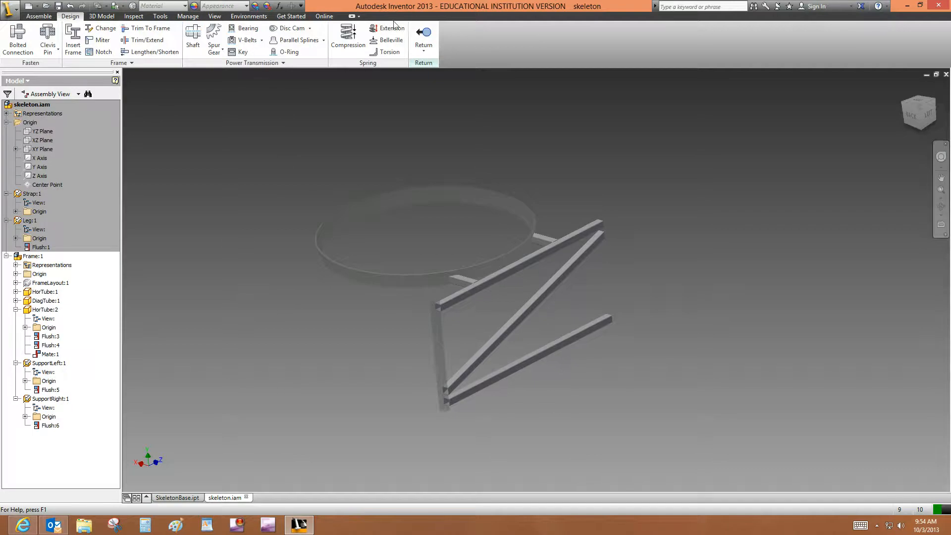
left_click(424, 34)
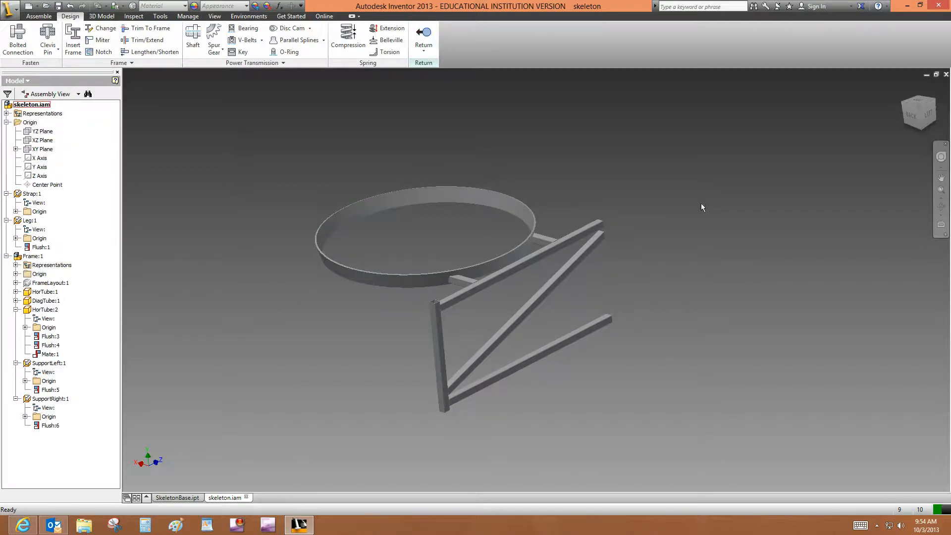
- Move the Leg:1 component from the top-level assembly into the Frame:1 subassembly
left_click(942, 213)
left_click_drag(568, 268, 528, 306)
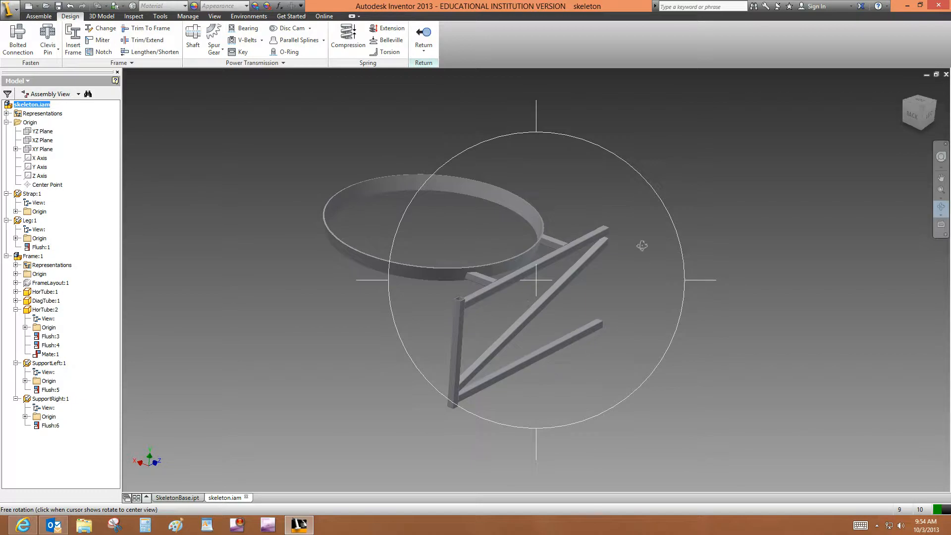
key("Escape")
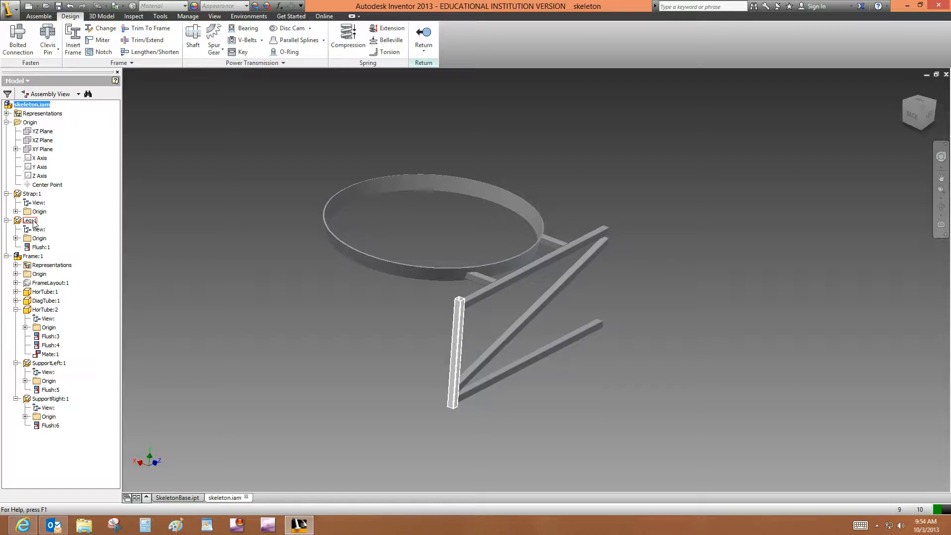
left_click_drag(34, 224, 40, 286)
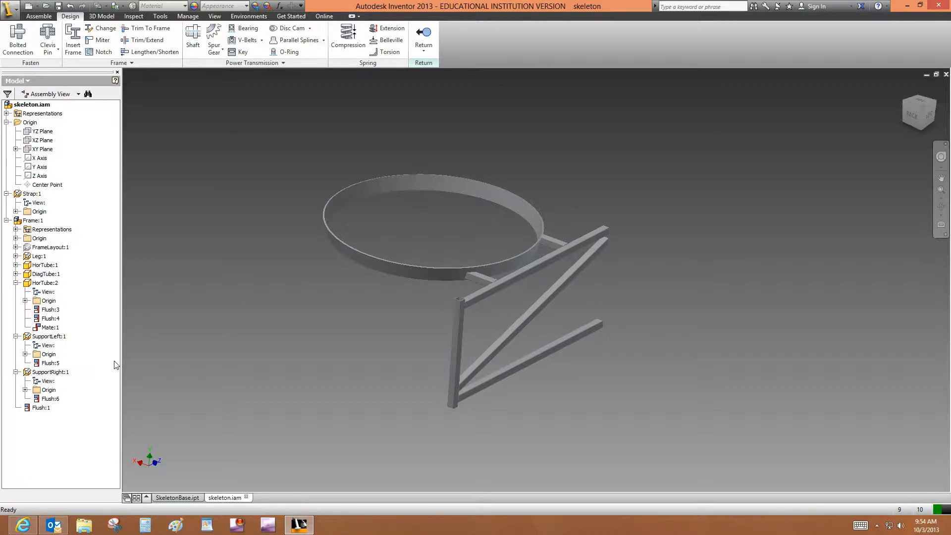
- Edit the Frame:1 subassembly in place and select the leg, both horizontal tubes, the diagonal tube and both supports for a component pattern
left_click(37, 222)
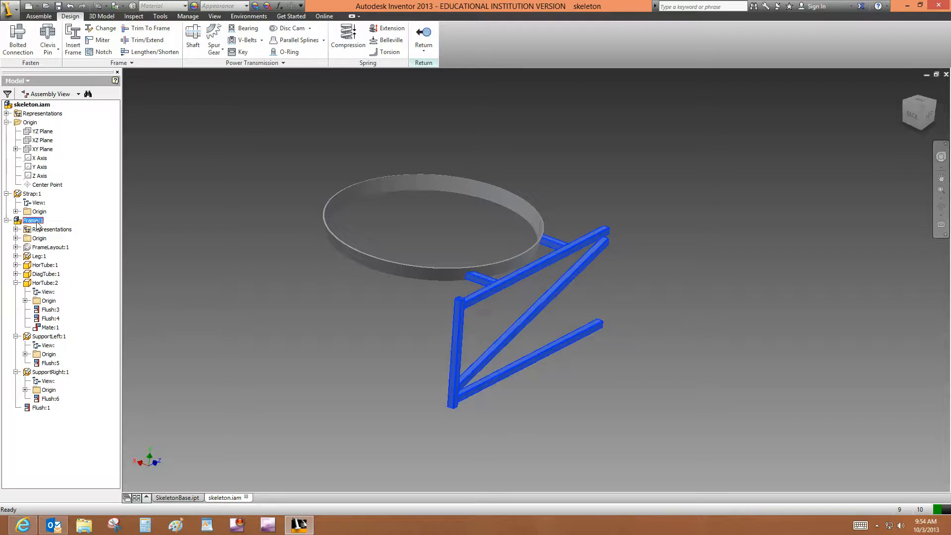
right_click(38, 224)
left_click(46, 238)
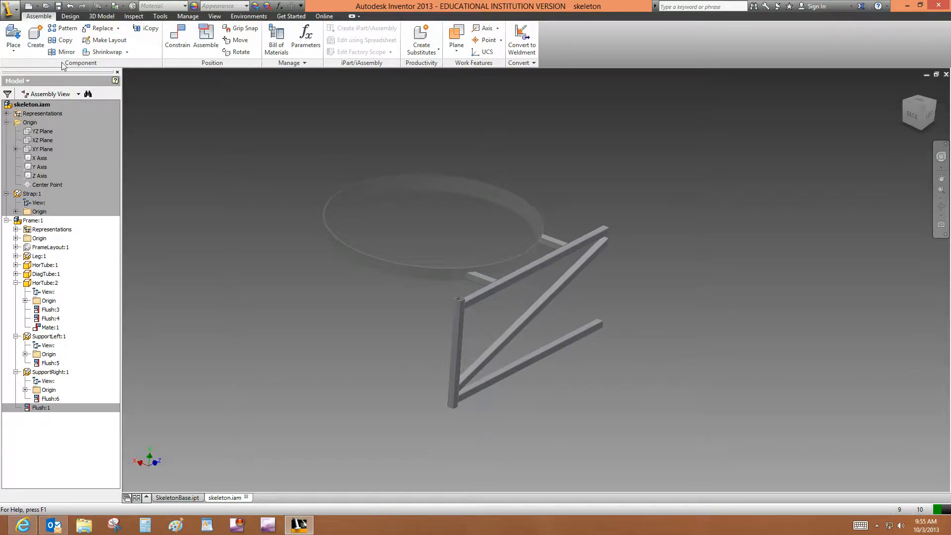
left_click(64, 28)
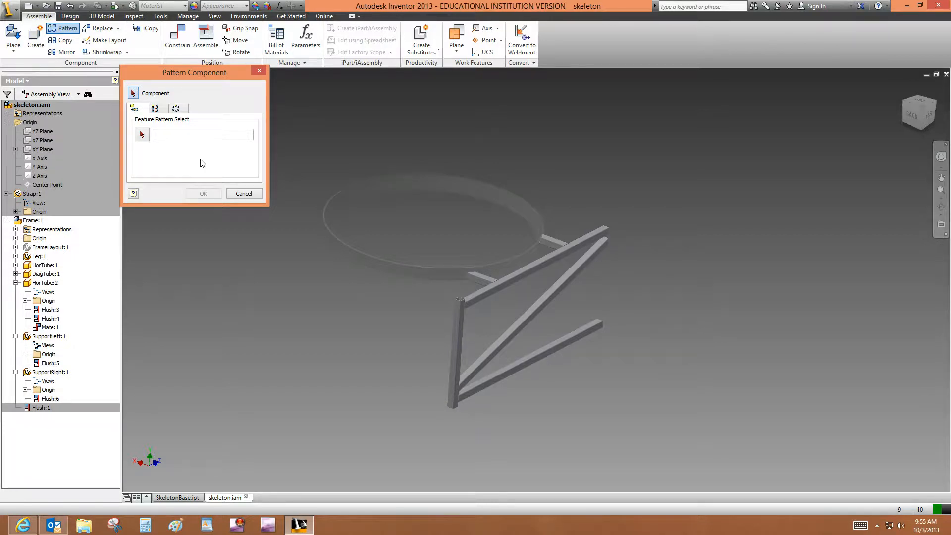
left_click(44, 257)
left_click(46, 265)
left_click(46, 274)
left_click(47, 285)
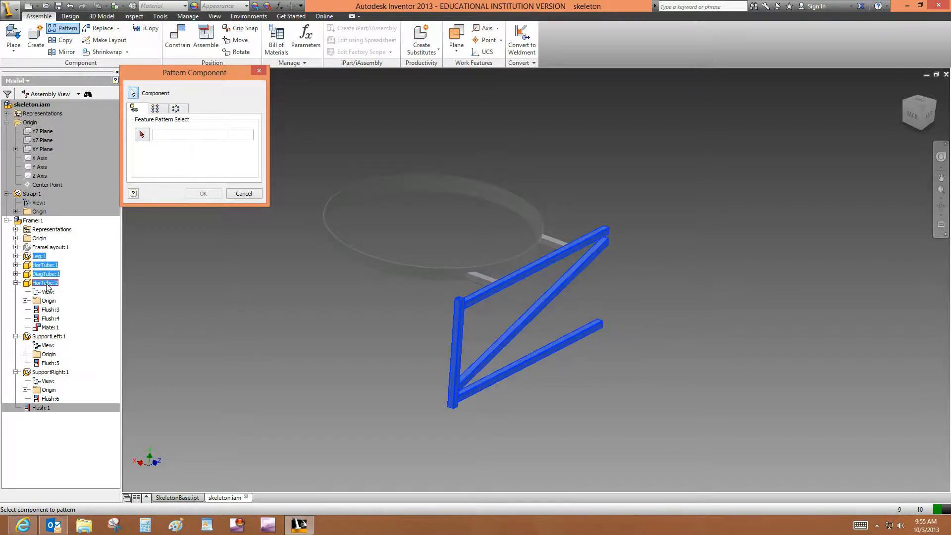
left_click(49, 336)
left_click(50, 372)
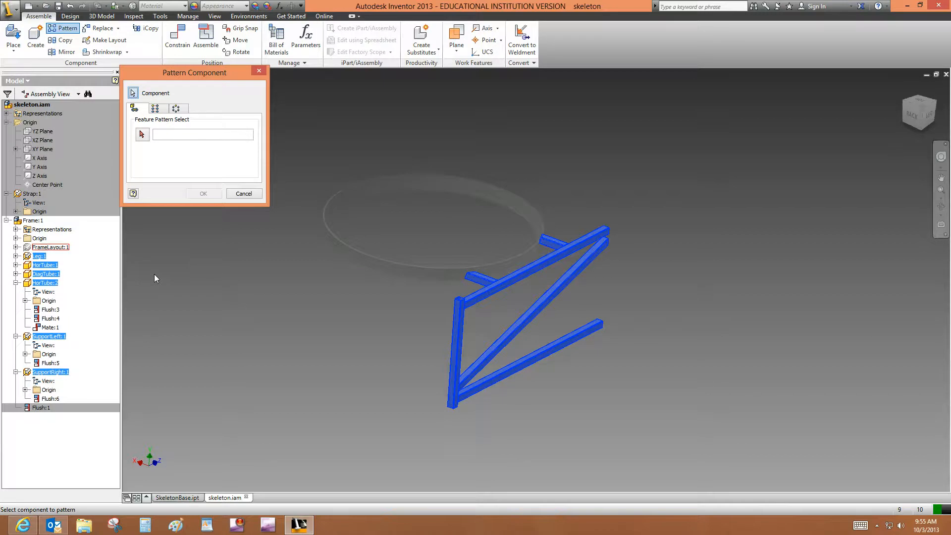
- Pattern the selected components circularly about the Frame's origin Y axis with 4 instances at 90 degrees, and return to the top-level assembly
left_click(176, 109)
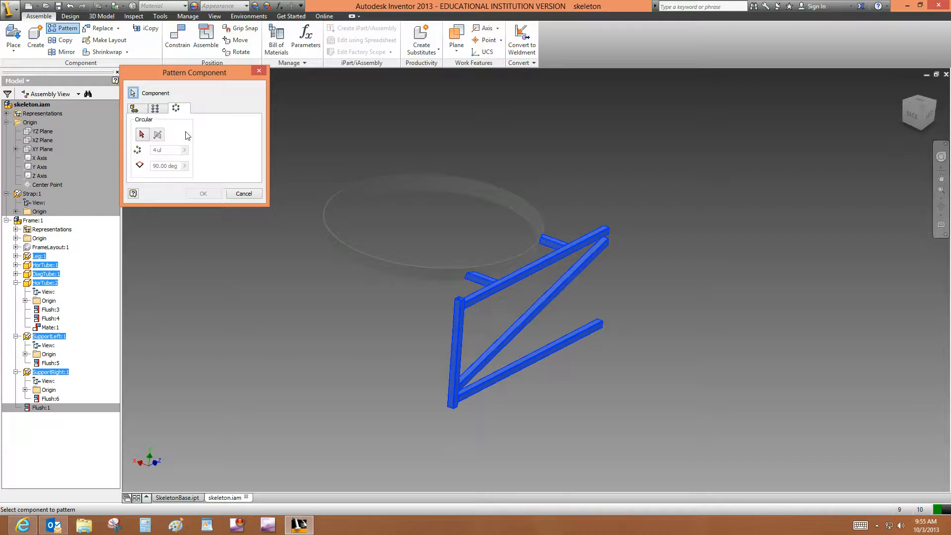
left_click(142, 136)
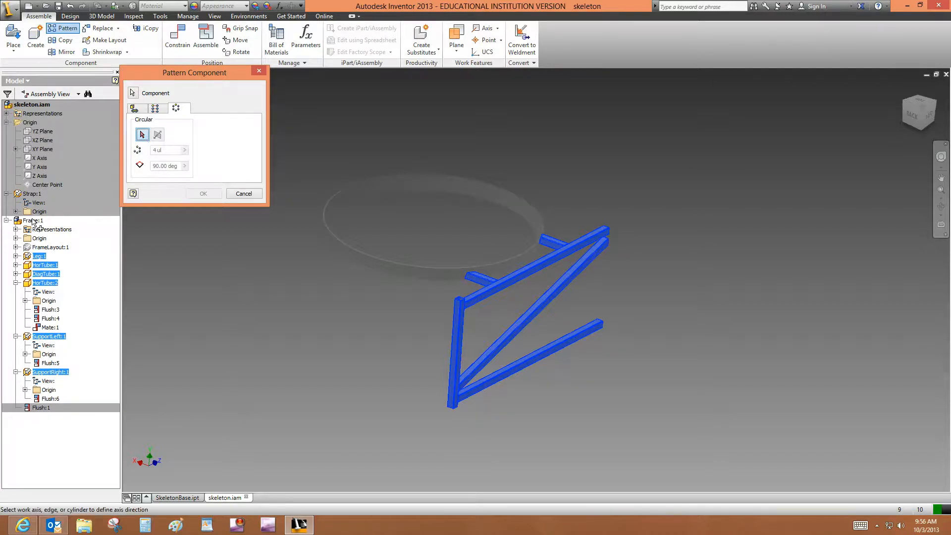
left_click(16, 239)
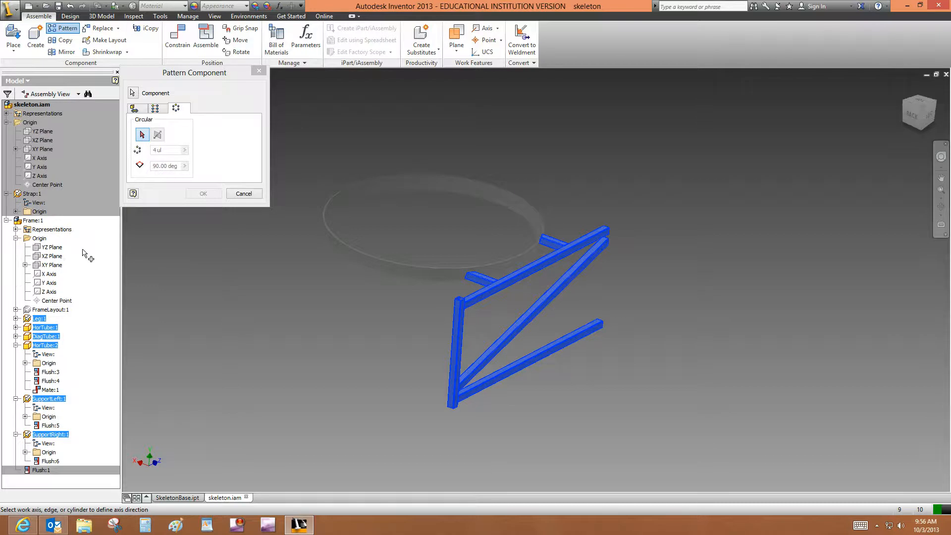
left_click(51, 283)
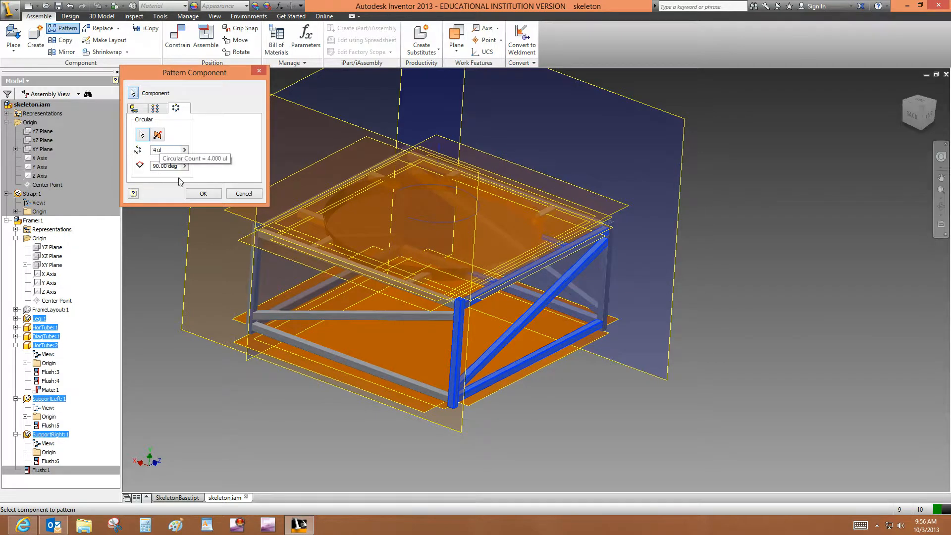
left_click(203, 194)
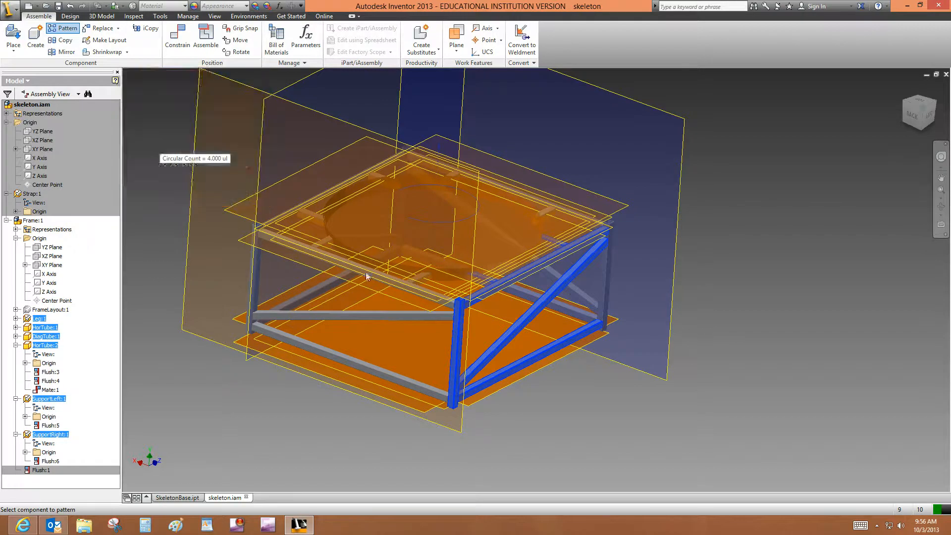
scroll(699, 357, "down", 2)
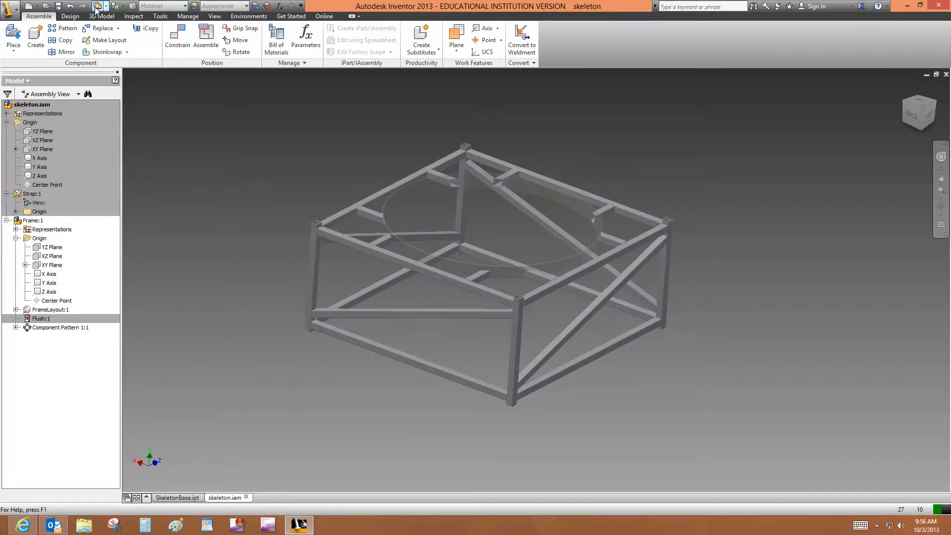
left_click(79, 17)
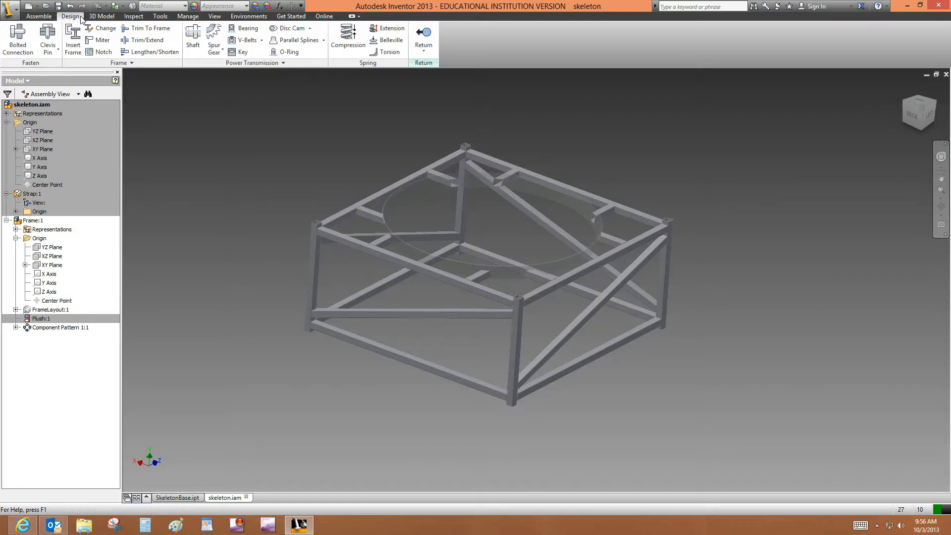
left_click(416, 34)
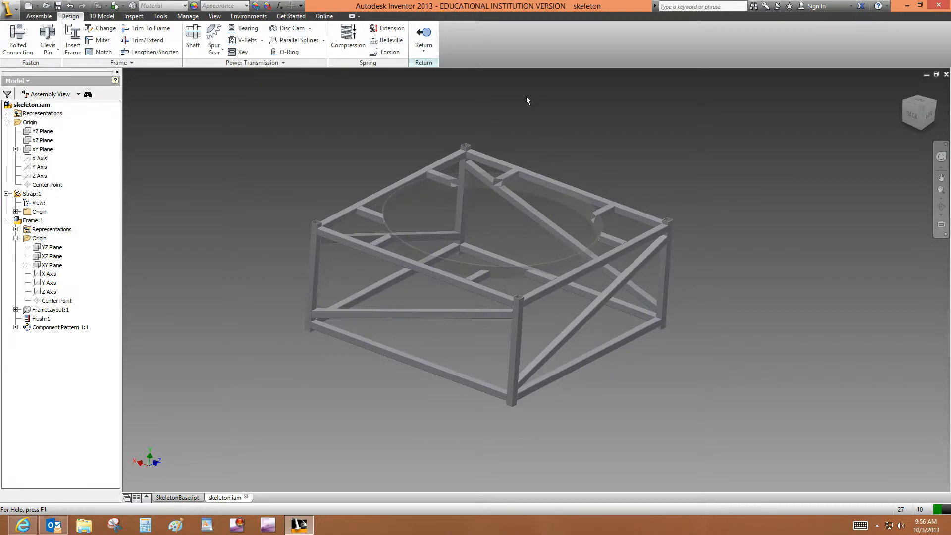
- Ground the Frame:1 subassembly and save skeleton.iam together with its dependent files
right_click(39, 224)
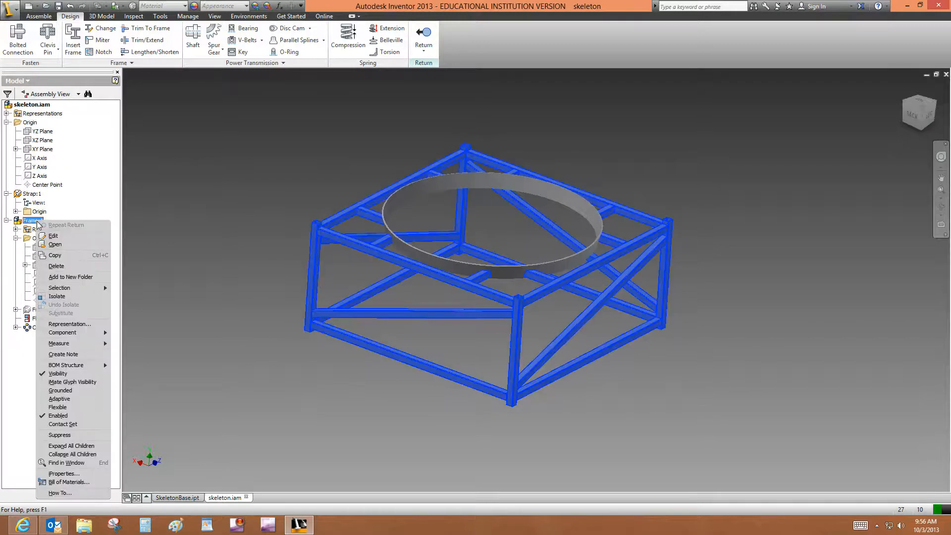
left_click(73, 391)
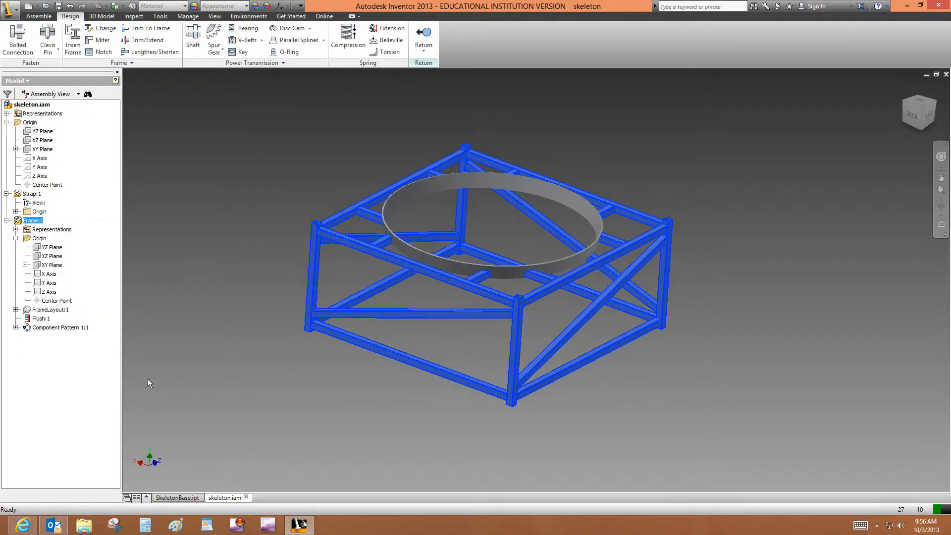
left_click(248, 368)
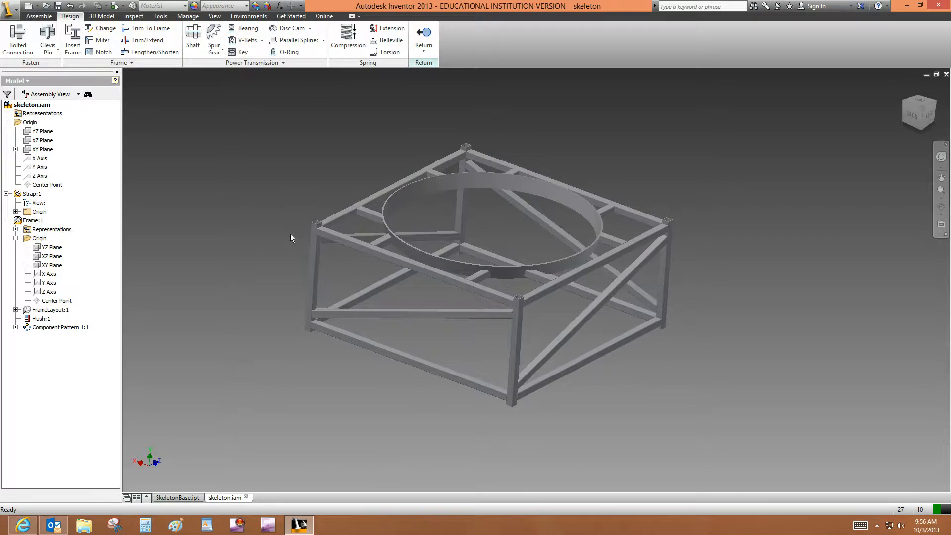
left_click(58, 6)
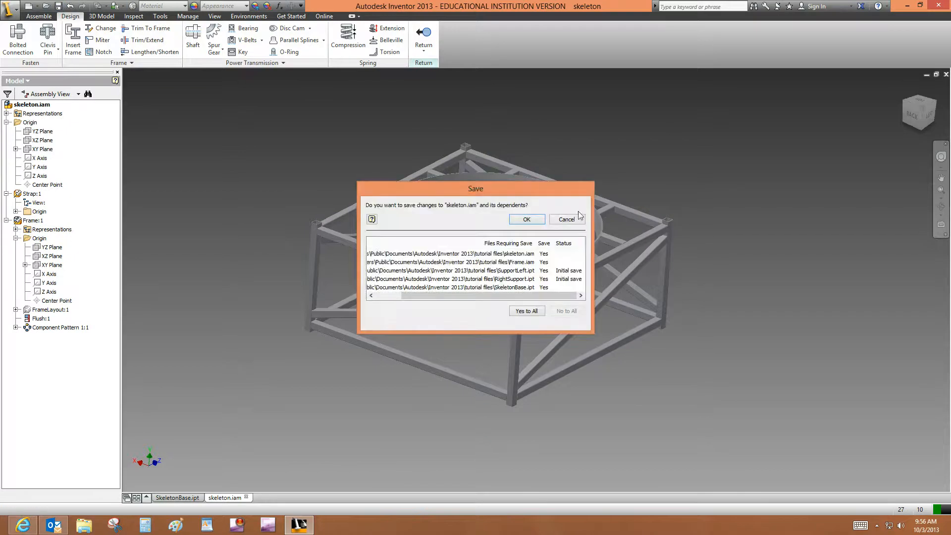
left_click(524, 219)
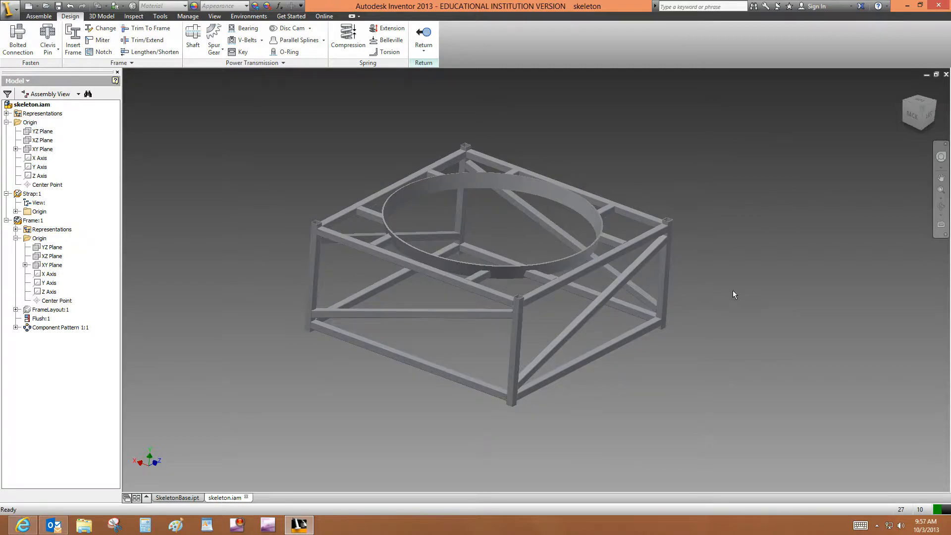
- Examine the SphereDiameter, TubeThickness and TubeSize user parameters of SkeletonBase.ipt, then return to the skeleton.iam assembly
scroll(733, 295, "up", 3)
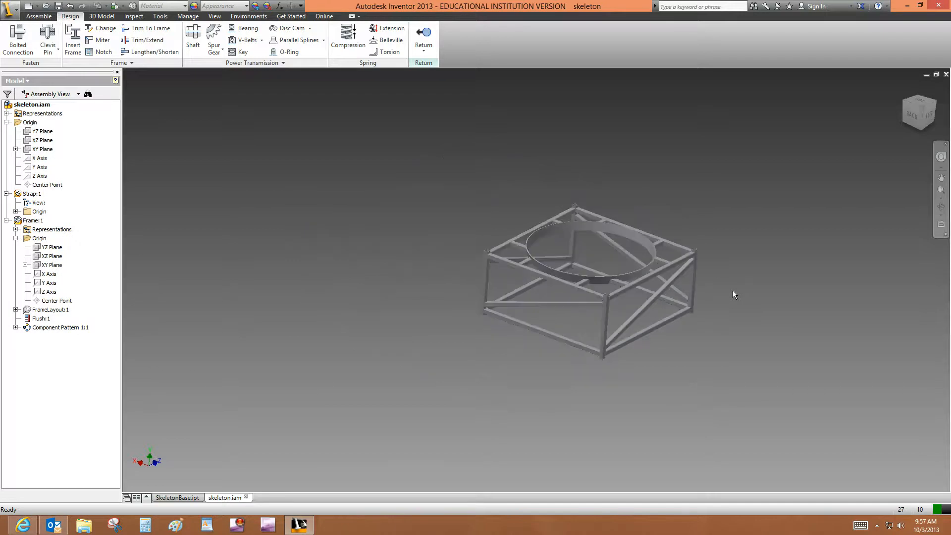
scroll(733, 294, "up", 2)
middle_click_drag(733, 294, 568, 299)
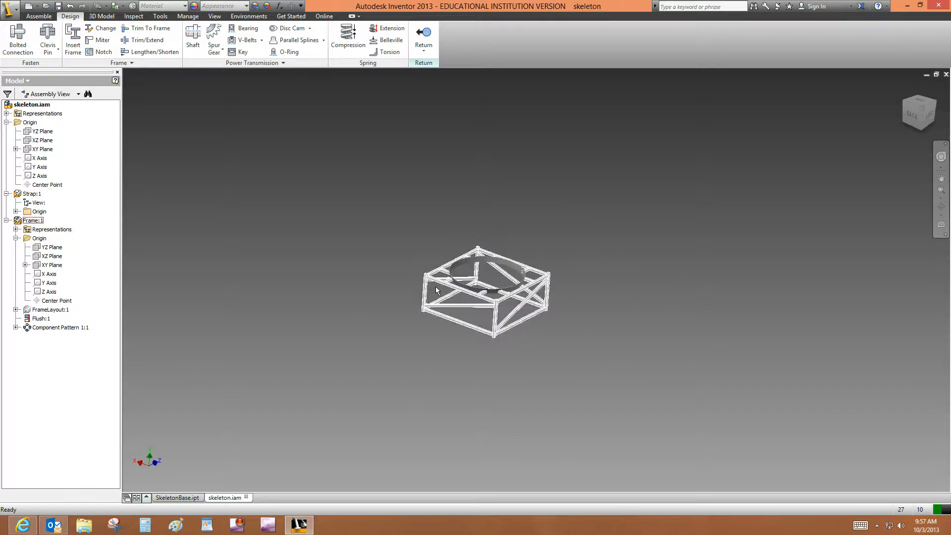
left_click(177, 497)
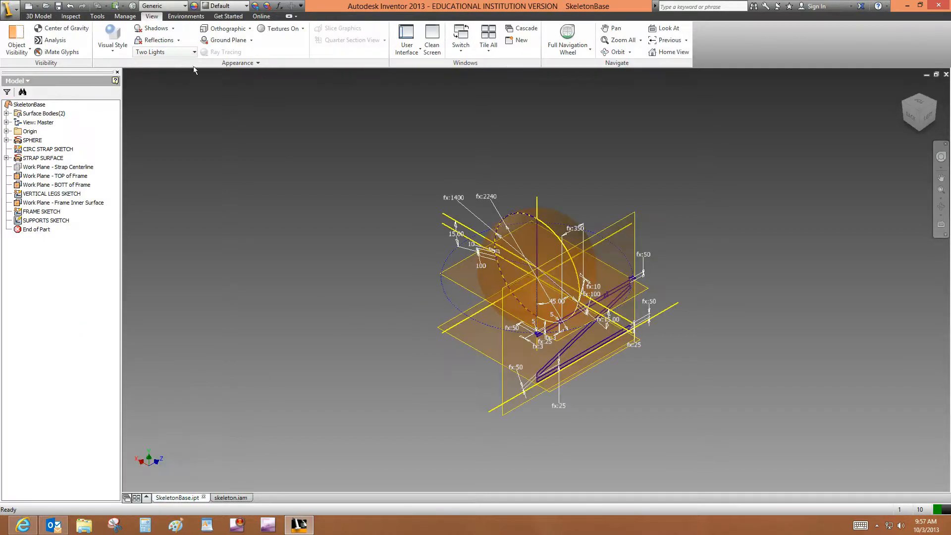
left_click(124, 17)
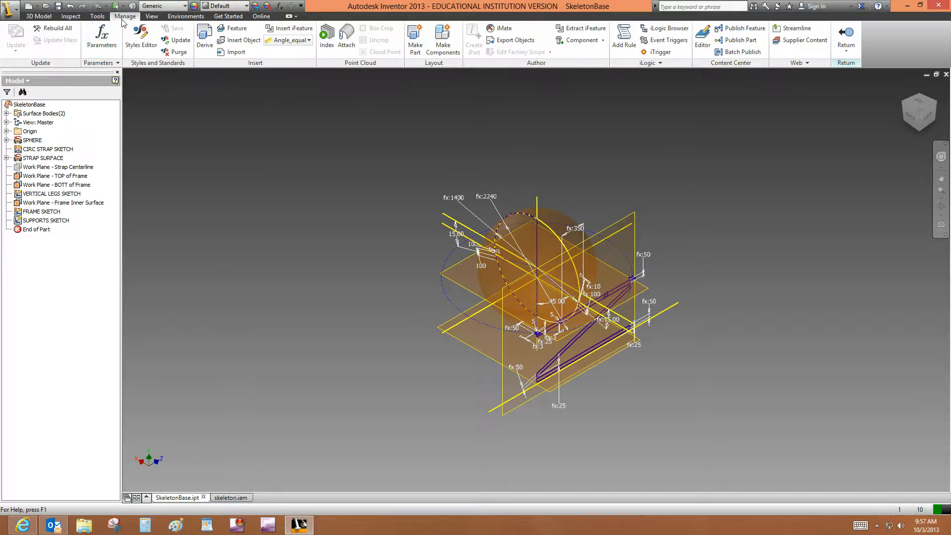
left_click(104, 37)
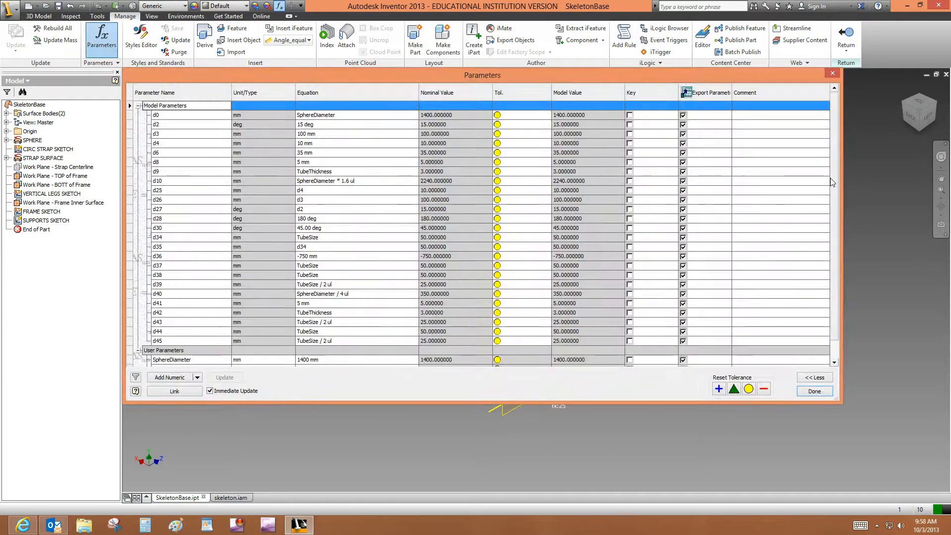
scroll(833, 237, "down", 1)
mouse_move(278, 341)
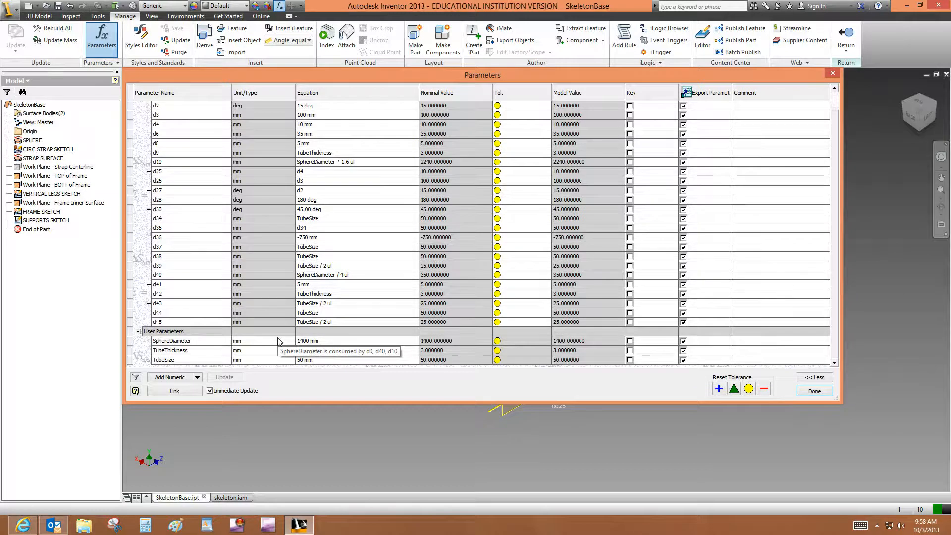
mouse_move(323, 343)
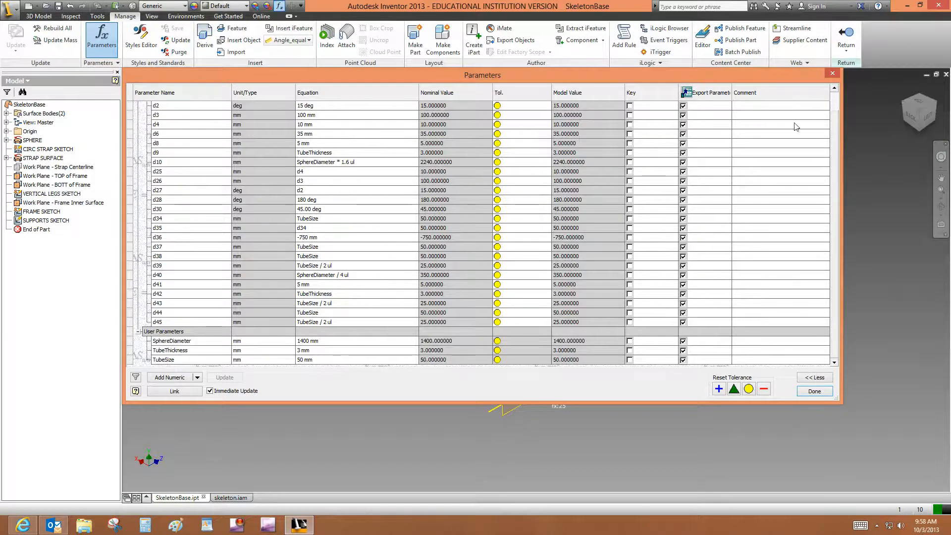
left_click(832, 73)
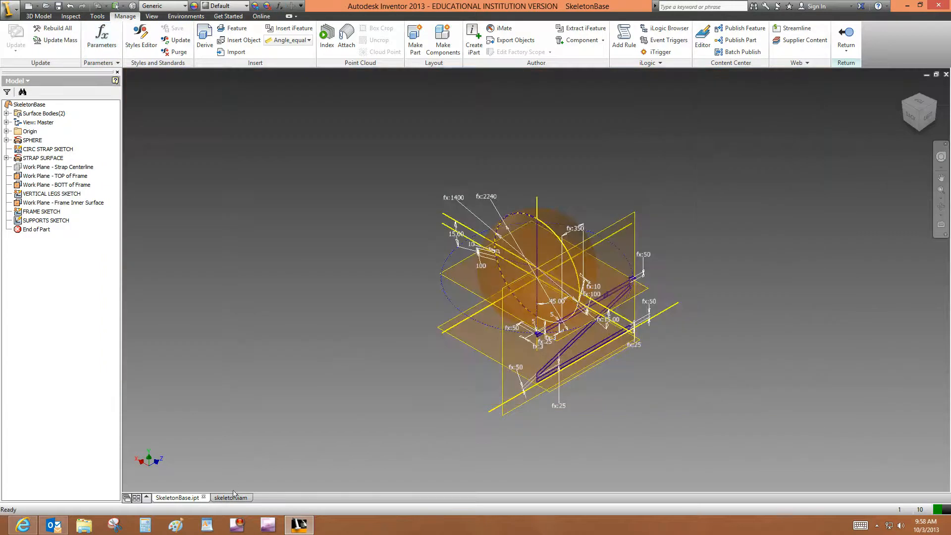
left_click(230, 497)
middle_click_drag(476, 280, 482, 230)
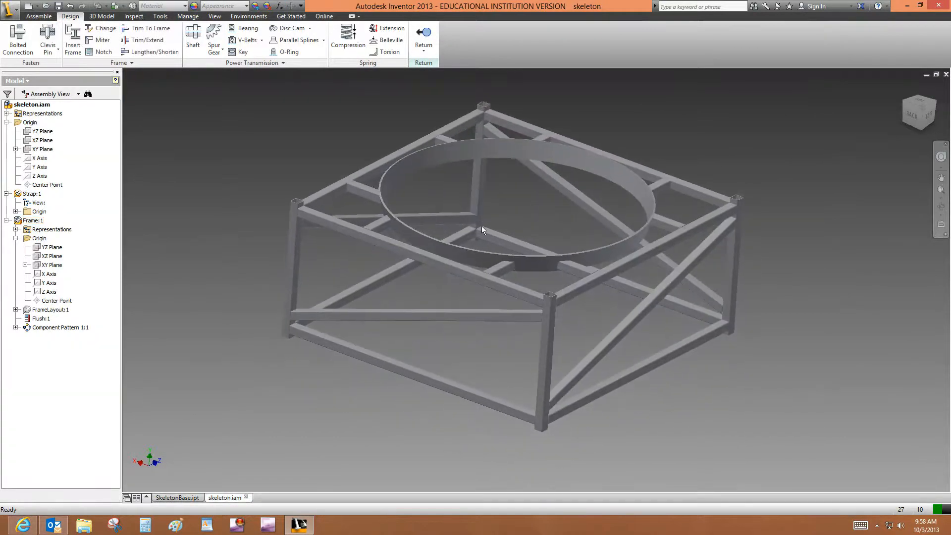
- Set the SphereDiameter user parameter of SkeletonBase.ipt to 900 mm and update the skeleton.iam assembly
left_click(196, 497)
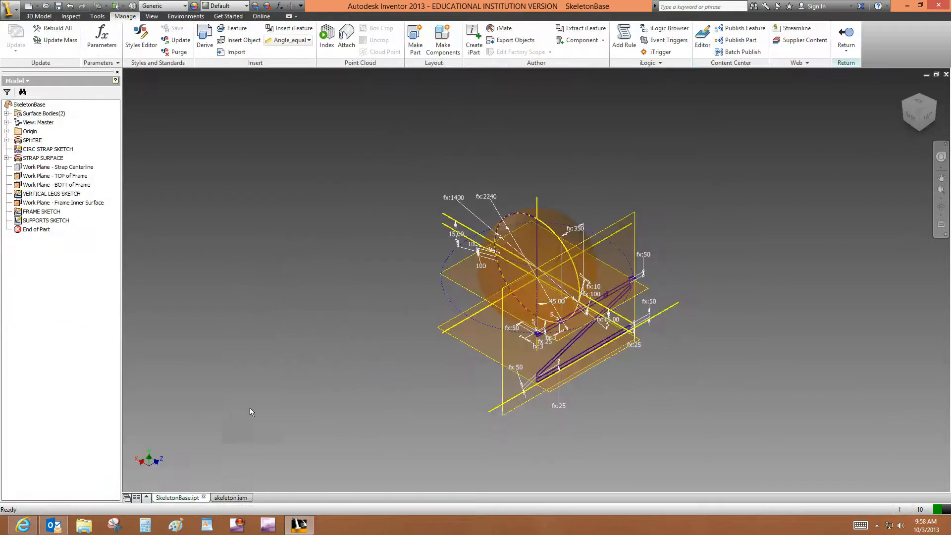
left_click(102, 38)
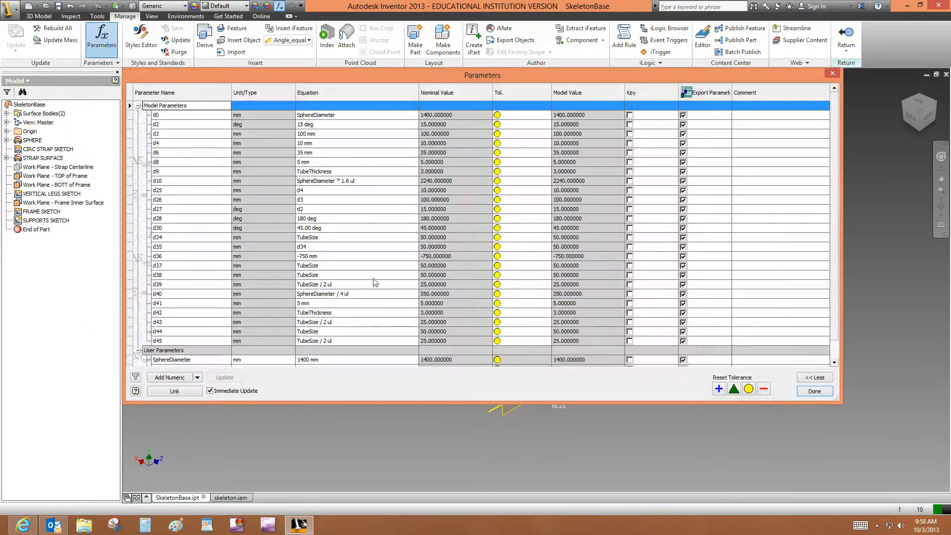
scroll(836, 181, "down", 1)
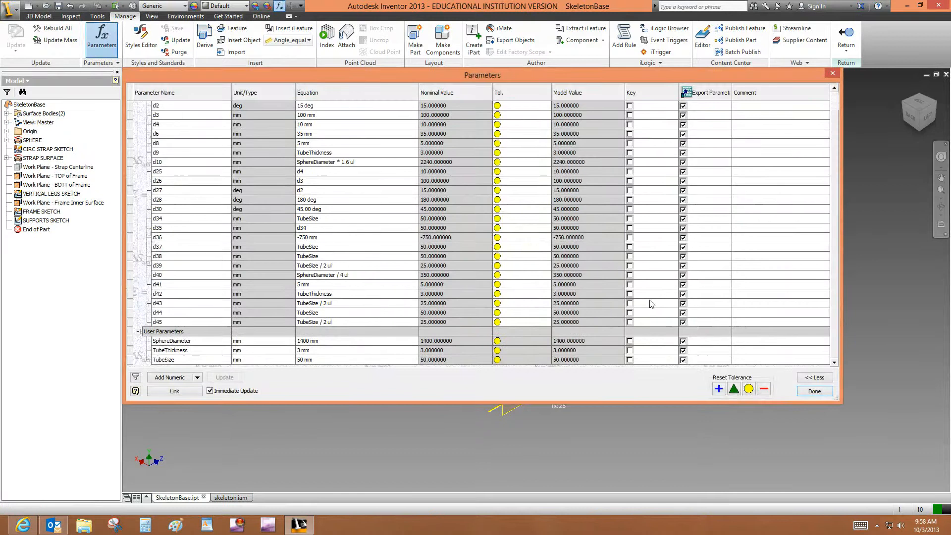
left_click(342, 341)
type("900")
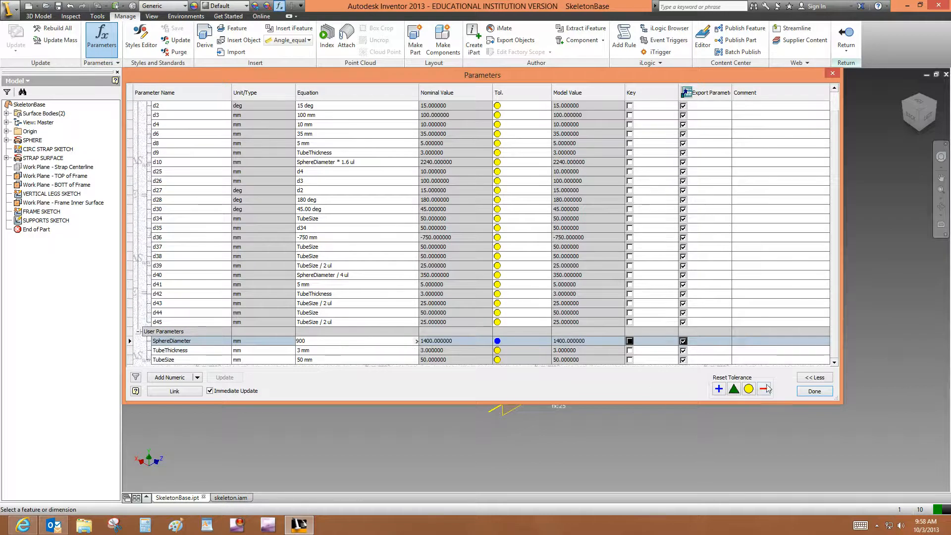
left_click(805, 391)
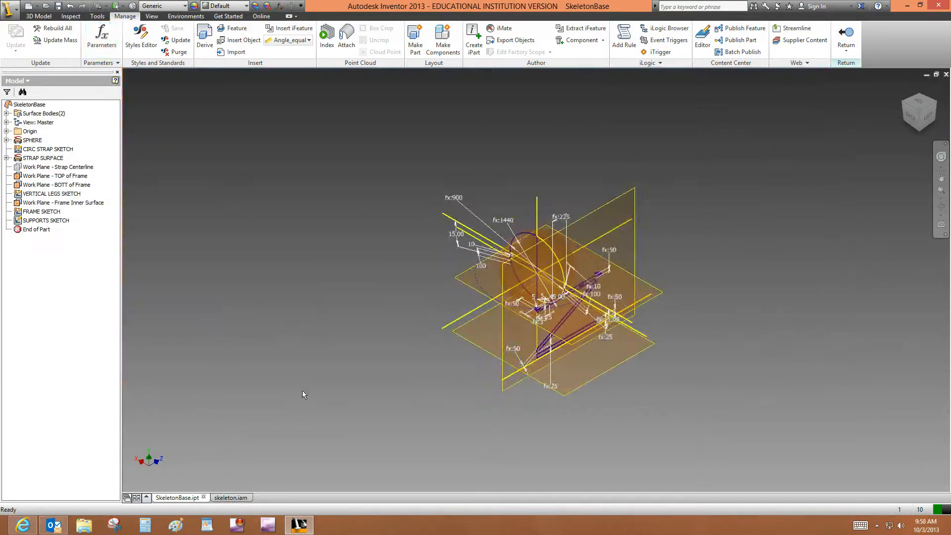
left_click(230, 497)
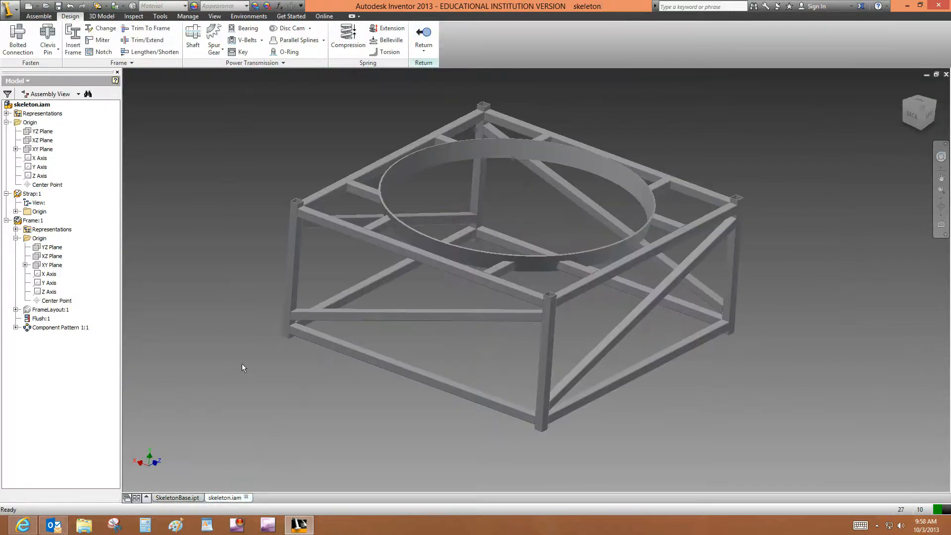
left_click(98, 7)
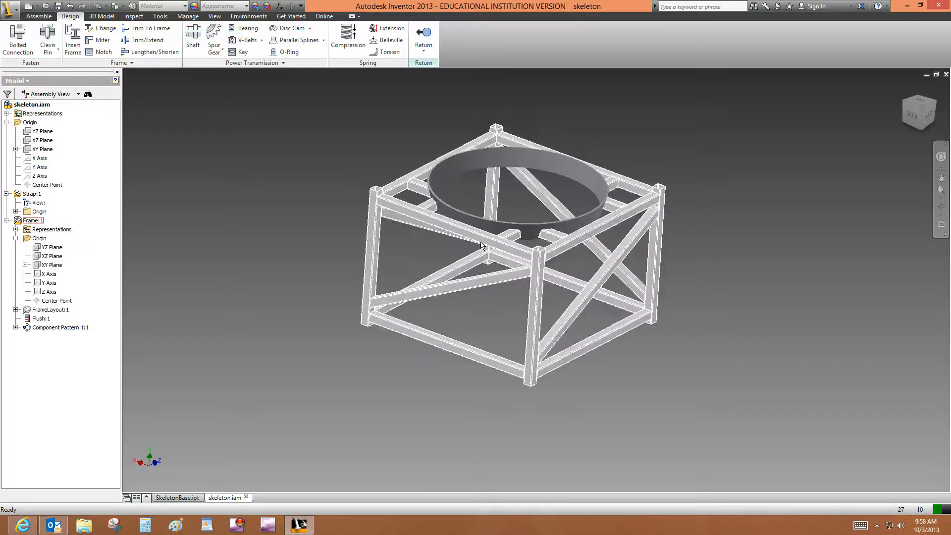
scroll(487, 247, "up", 6)
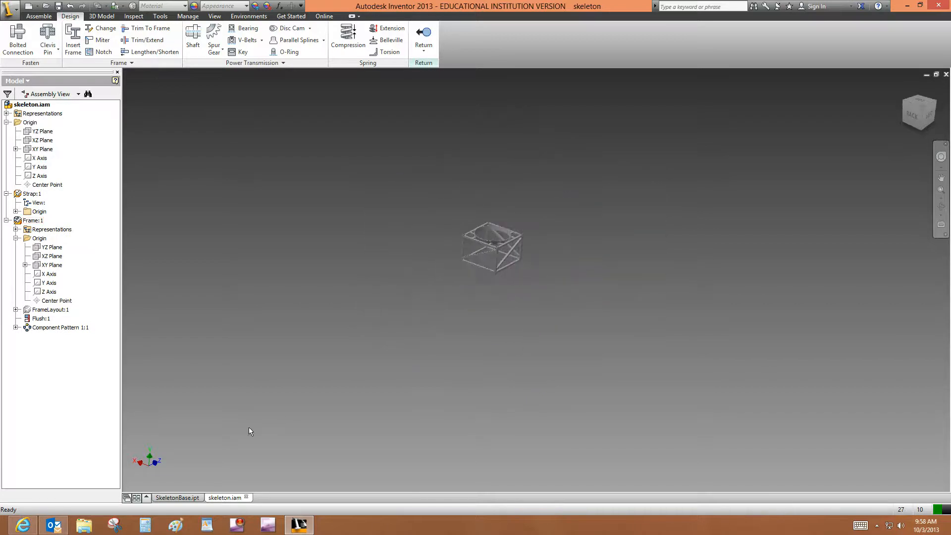
- Set the SphereDiameter user parameter in SkeletonBase.ipt to 2000 mm and update skeleton.iam to the new size
left_click(177, 498)
left_click(102, 35)
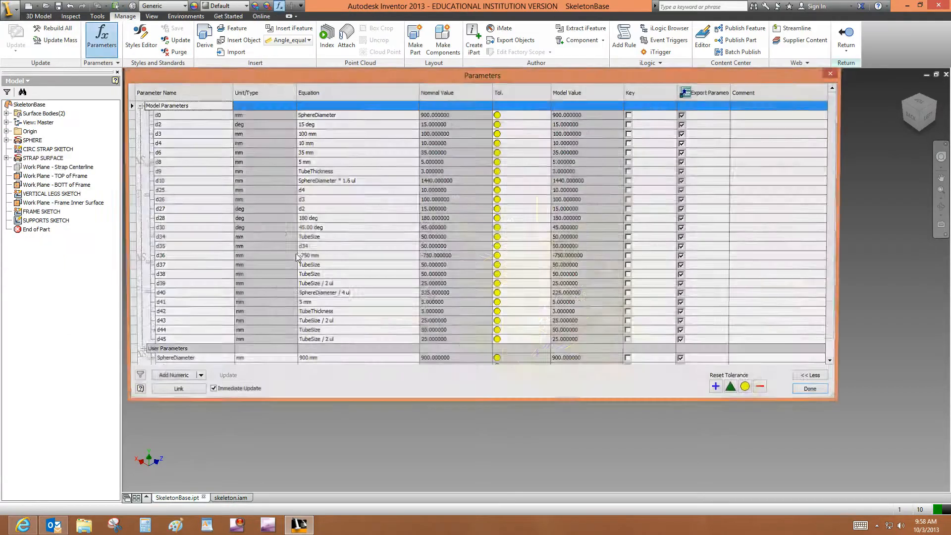
scroll(735, 284, "down", 1)
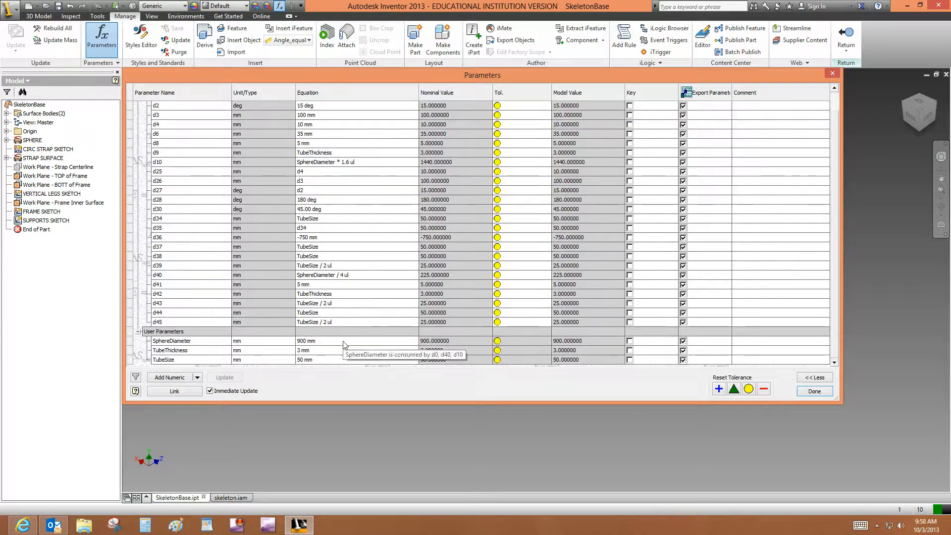
left_click(304, 340)
type("2000")
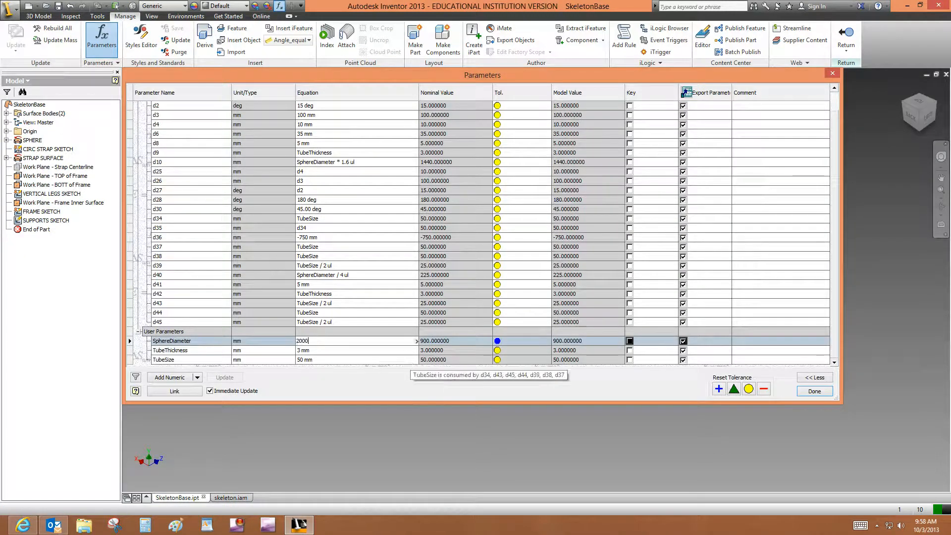
left_click(814, 391)
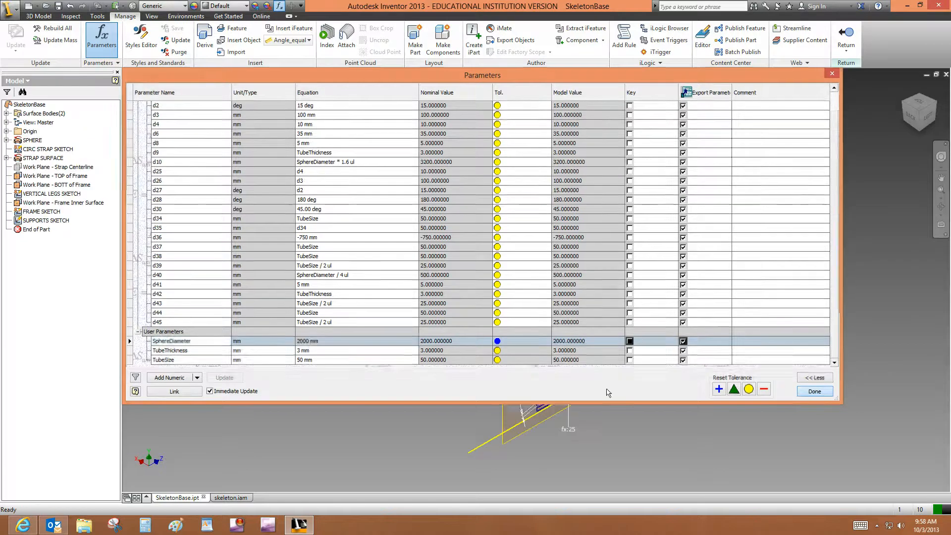
left_click(229, 497)
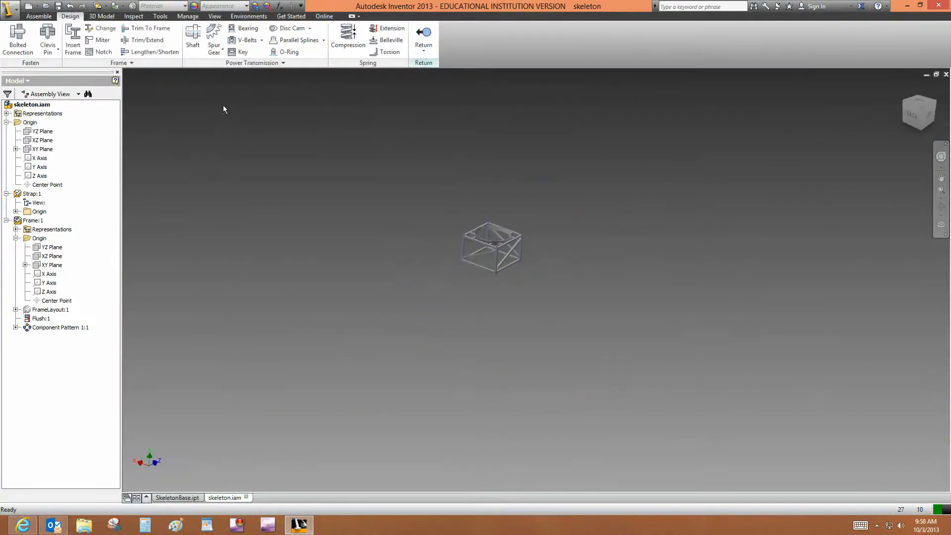
left_click(96, 6)
- Inspect the updated frame tubes, supports and strap in the skeleton.iam assembly
scroll(533, 253, "down", 3)
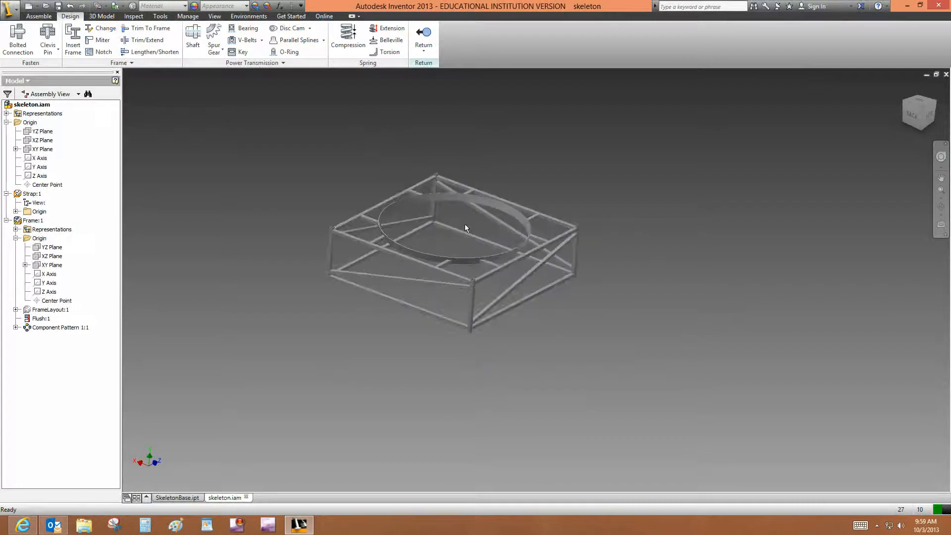
middle_click_drag(465, 224, 506, 284)
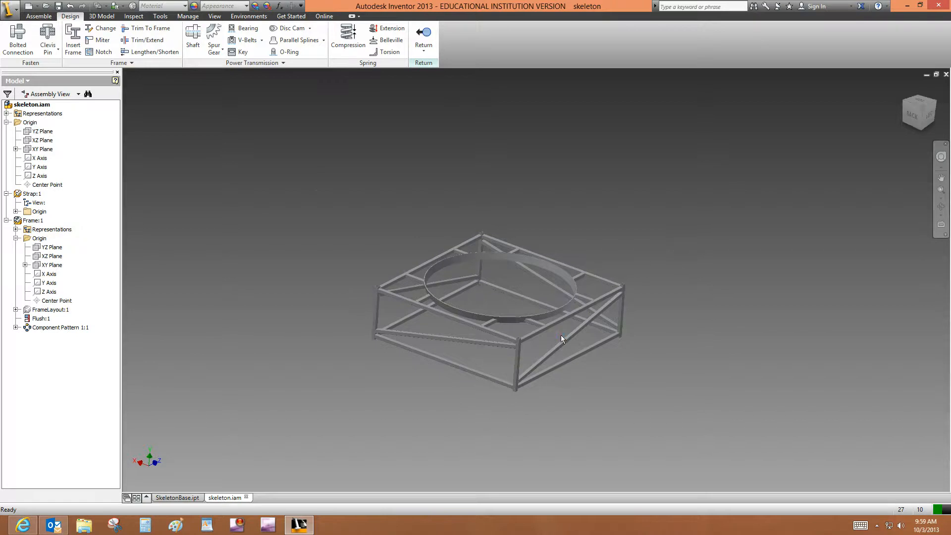
scroll(560, 335, "down", 3)
middle_click_drag(561, 335, 622, 286)
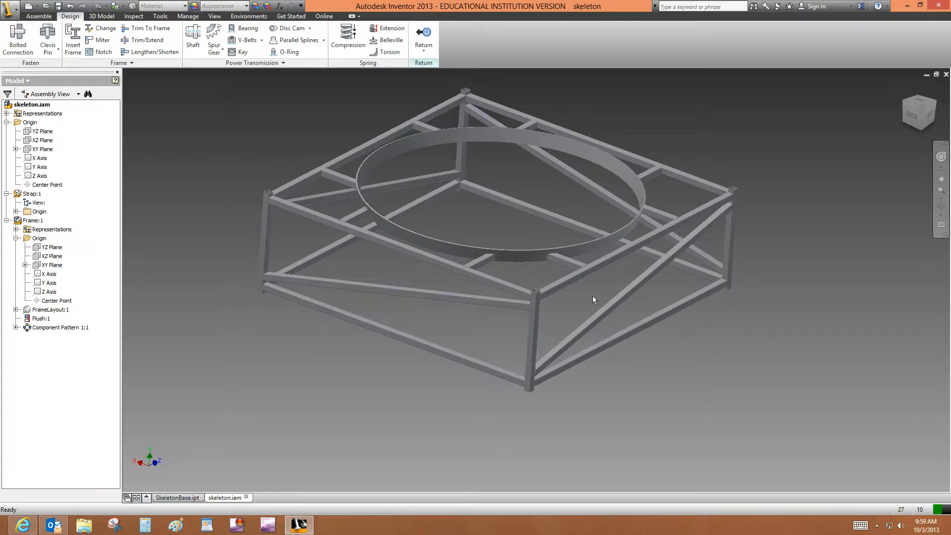
left_click(536, 300)
left_click(609, 392)
scroll(662, 380, "down", 4)
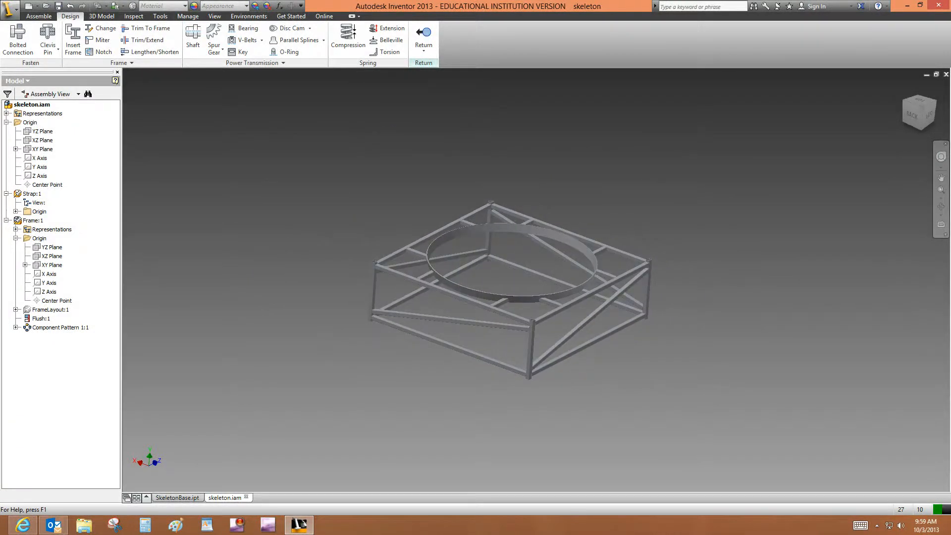
left_click(303, 523)
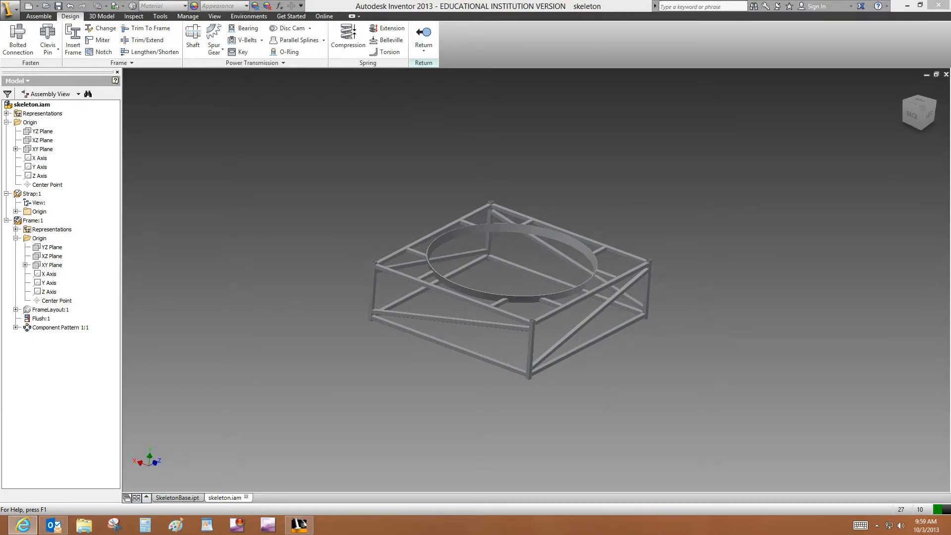
left_click(677, 186)
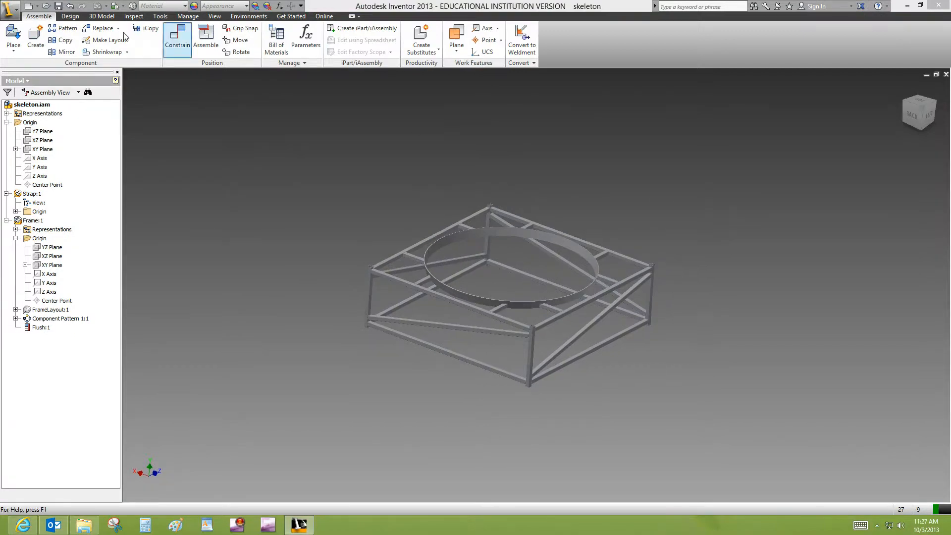
left_click(15, 11)
left_click(15, 10)
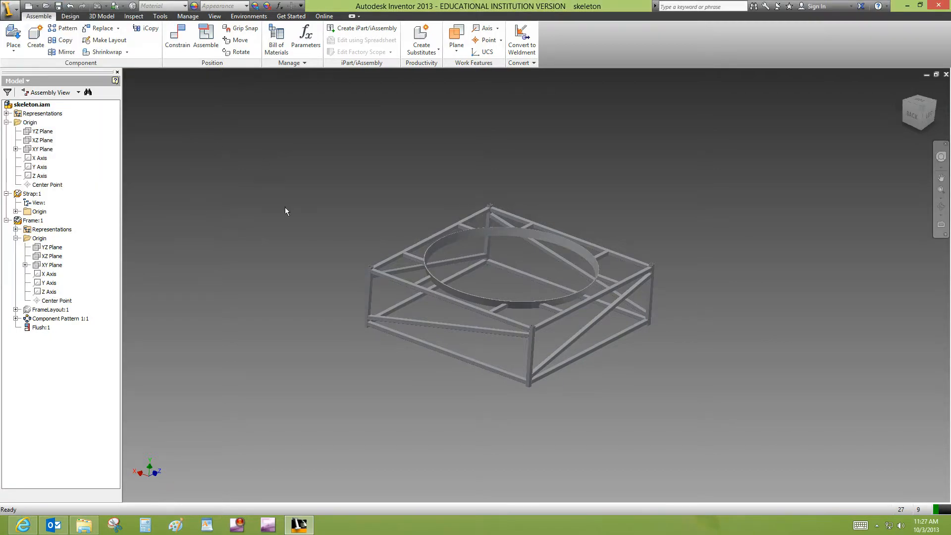
- Start Pack and Go for skeleton.iam and choose the Desktop as the destination folder
left_click(18, 14)
mouse_move(31, 133)
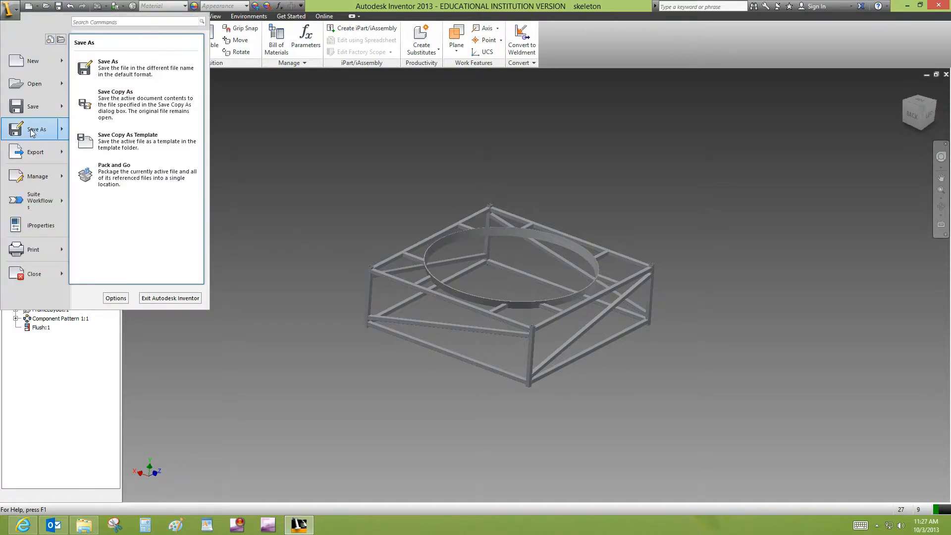
left_click(121, 162)
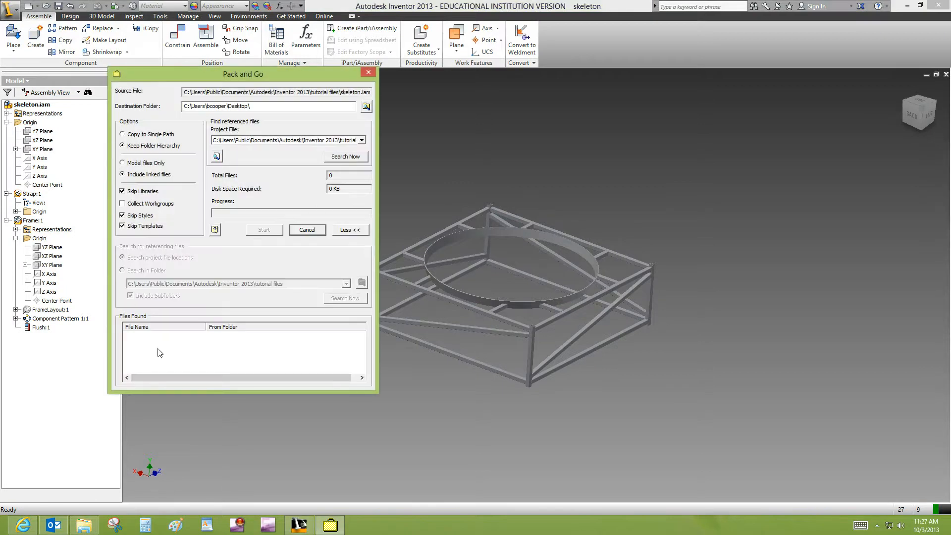
left_click(356, 233)
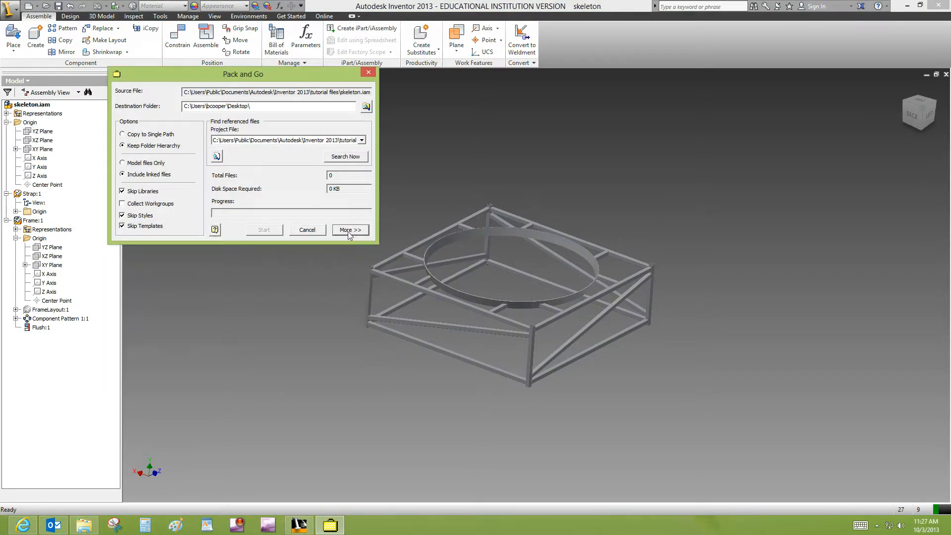
left_click(351, 232)
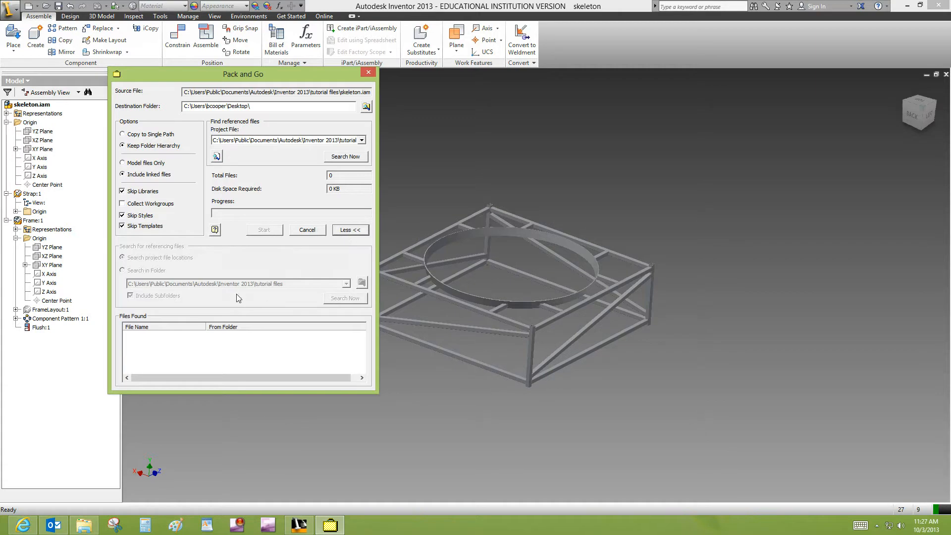
left_click(366, 108)
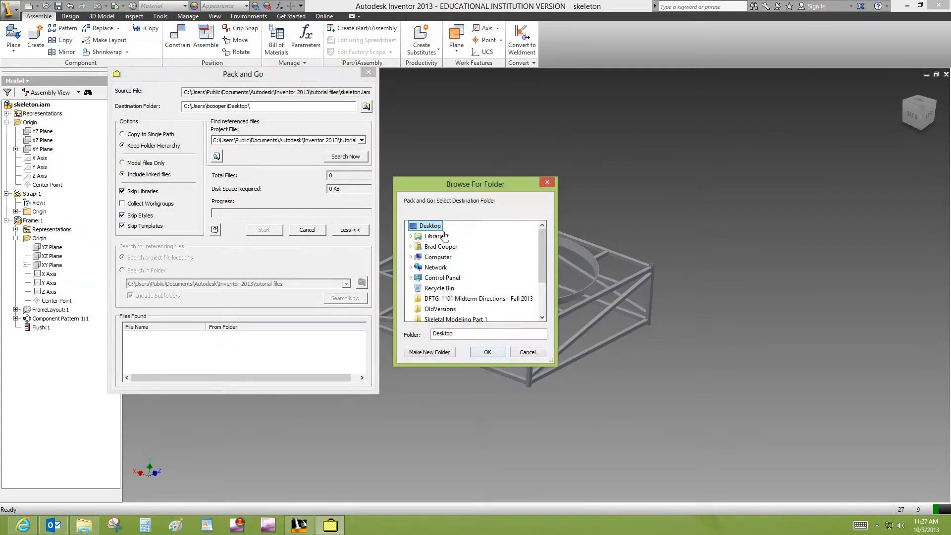
left_click(487, 352)
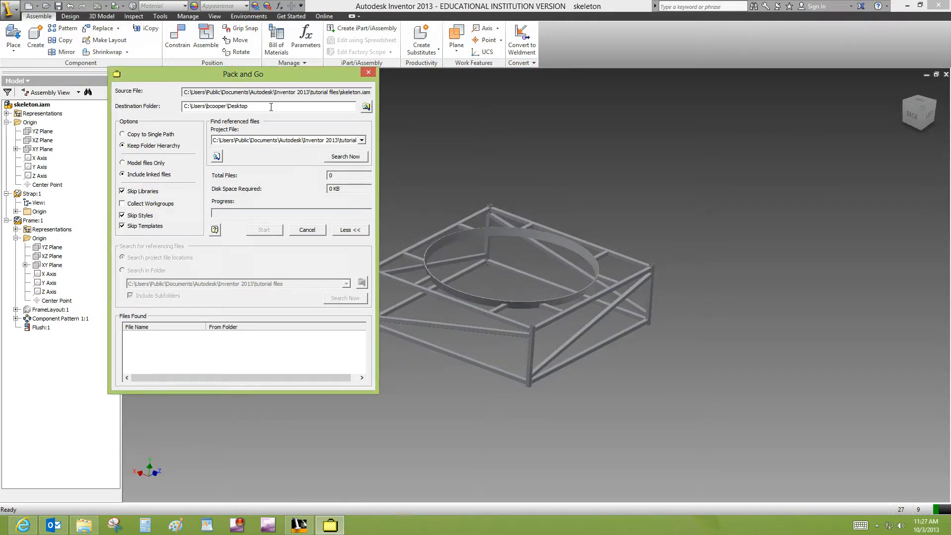
- Append a SkeletonAssembly subfolder to the Desktop destination path and search for the assembly's referenced files
type("\\")
type("SKe")
type("e")
type("leto")
type("nAssembly")
left_click(356, 157)
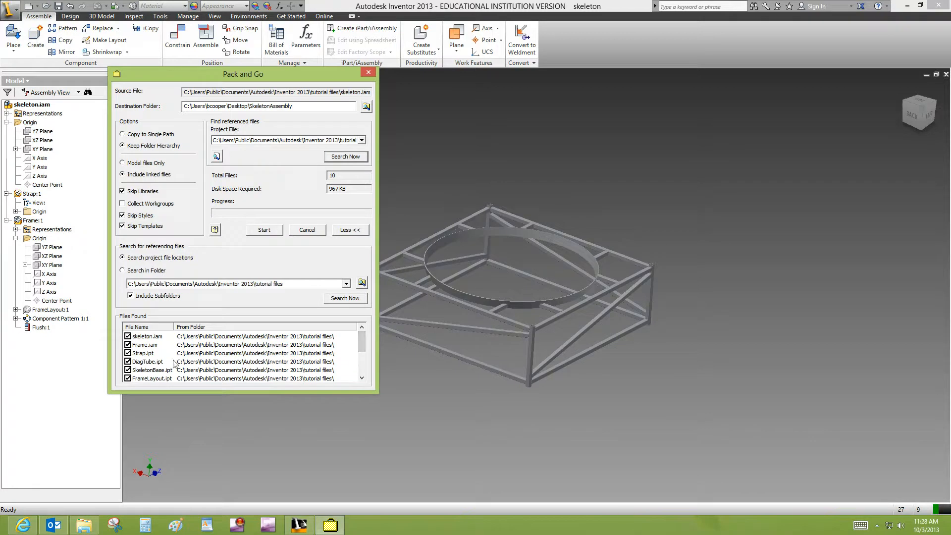
- Run Pack and Go on all the found files, creating the SkeletonAssembly destination folder, and close the dialog
mouse_move(361, 342)
left_mouse_down()
mouse_move(363, 369)
mouse_move(364, 337)
left_mouse_up()
left_click(254, 231)
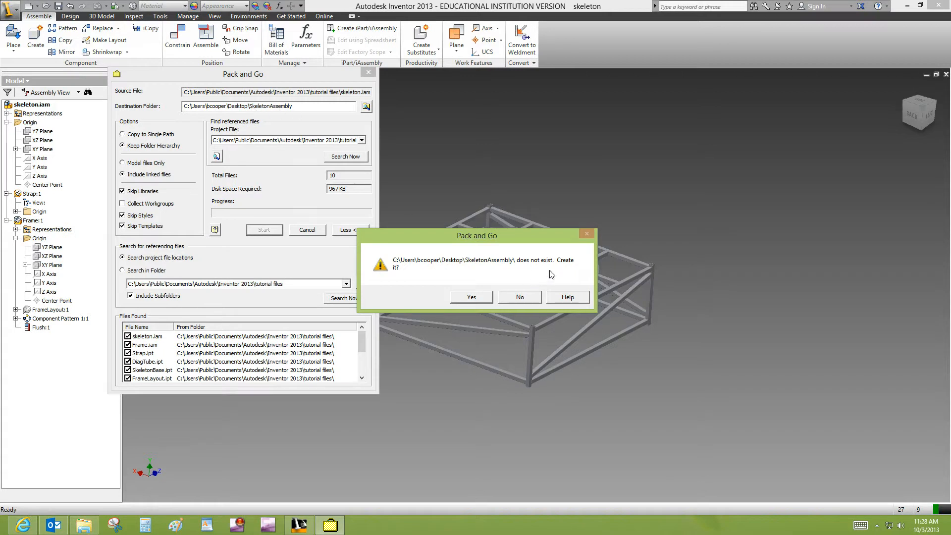
left_click(471, 297)
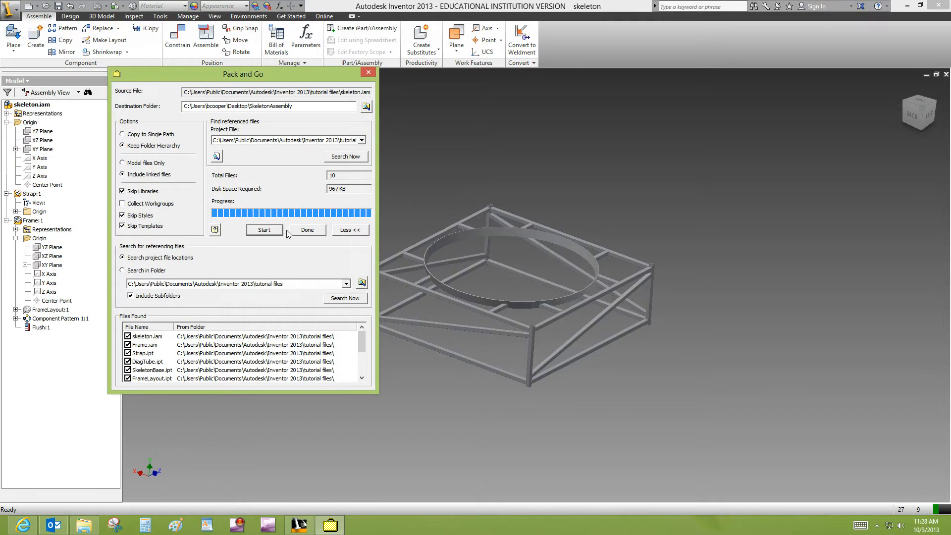
left_click(307, 230)
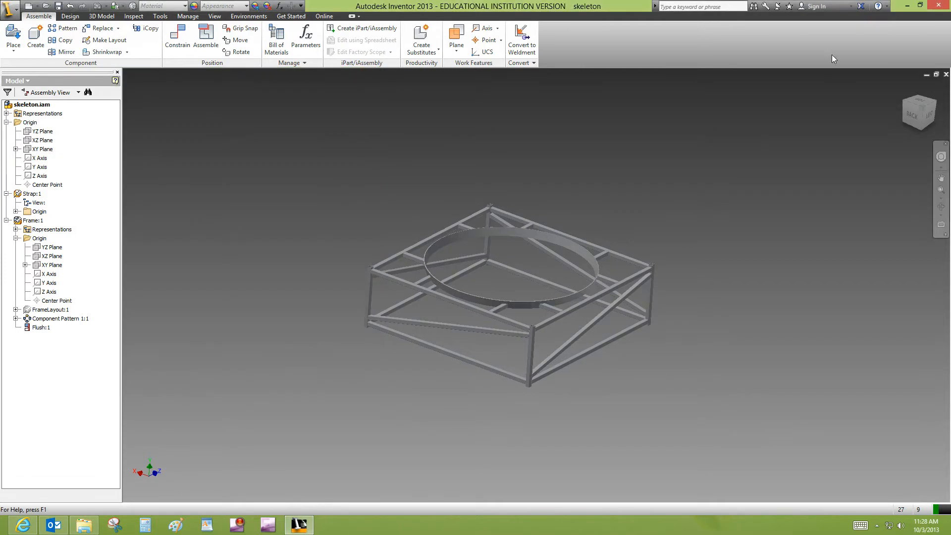
- Switch to the Windows desktop and move the SkeletonAssembly folder into the open area away from the shortcut icons
left_click(909, 6)
left_click_drag(65, 495, 218, 287)
left_click(254, 302)
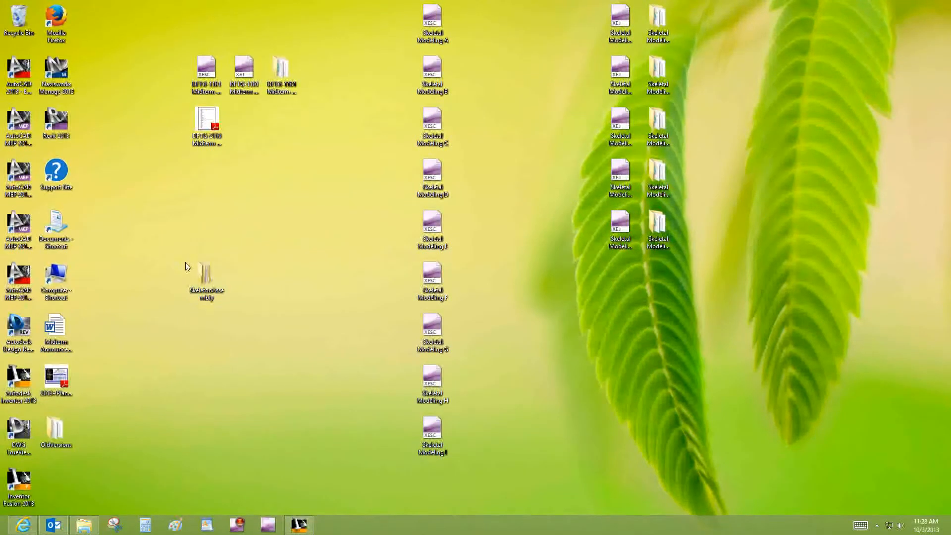
- Open the SkeletonAssembly folder to examine the packaged files and close its window
left_click(192, 270)
double_click(193, 274)
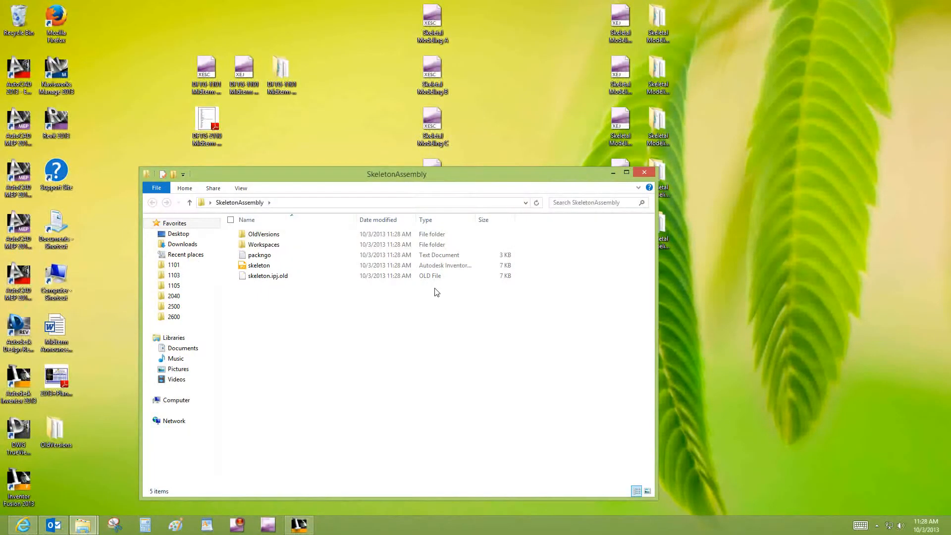
left_click(645, 173)
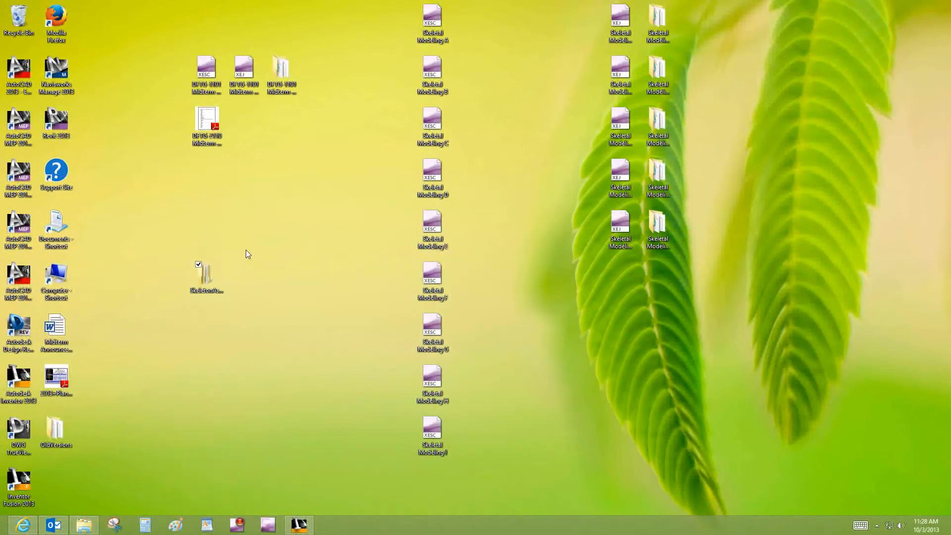
- Compress the SkeletonAssembly folder into SkeletonAssembly.zip with 7-Zip and place the archive just below the folder on the desktop
right_click(197, 287)
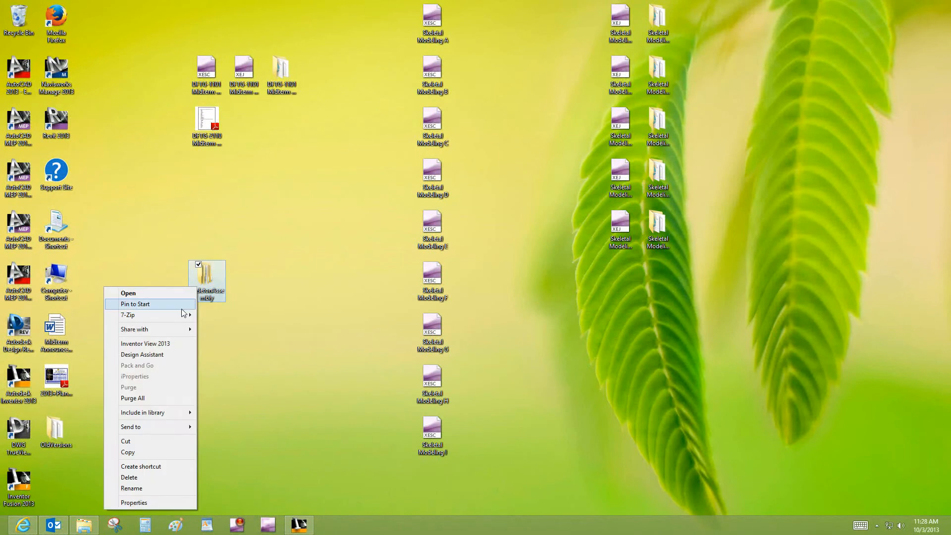
mouse_move(183, 317)
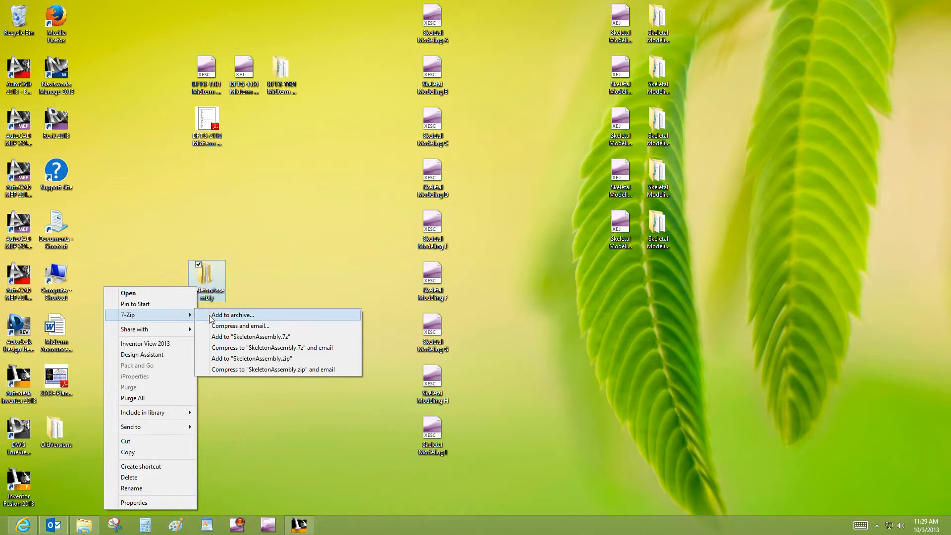
left_click(245, 359)
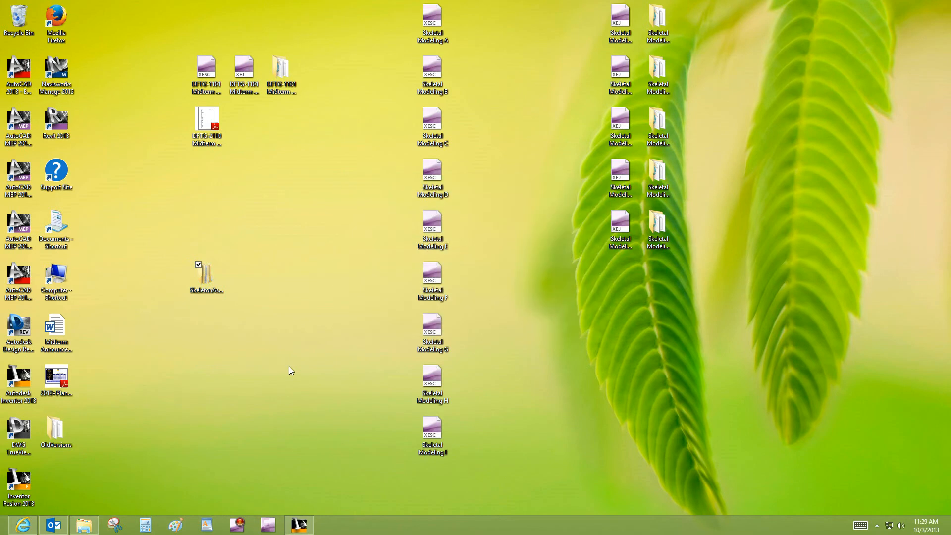
left_click_drag(60, 481, 211, 330)
left_click(261, 344)
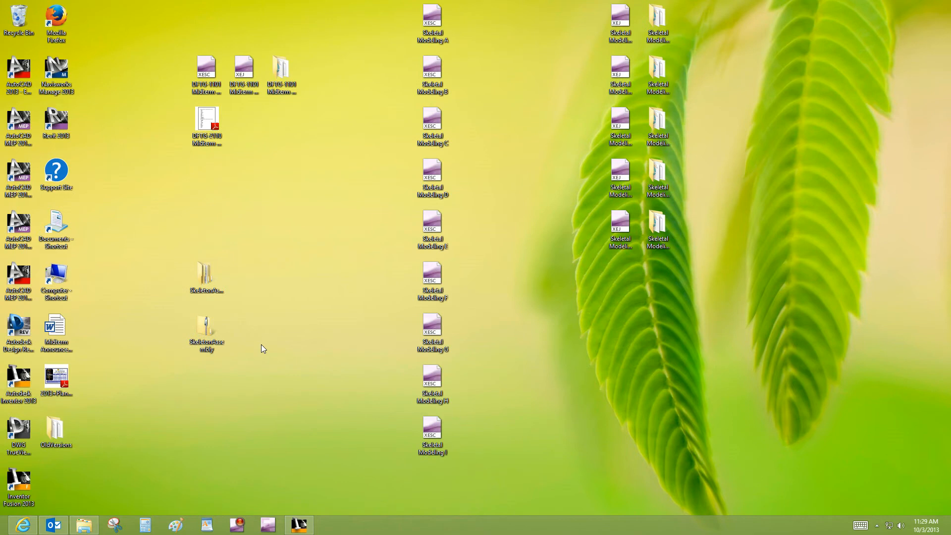